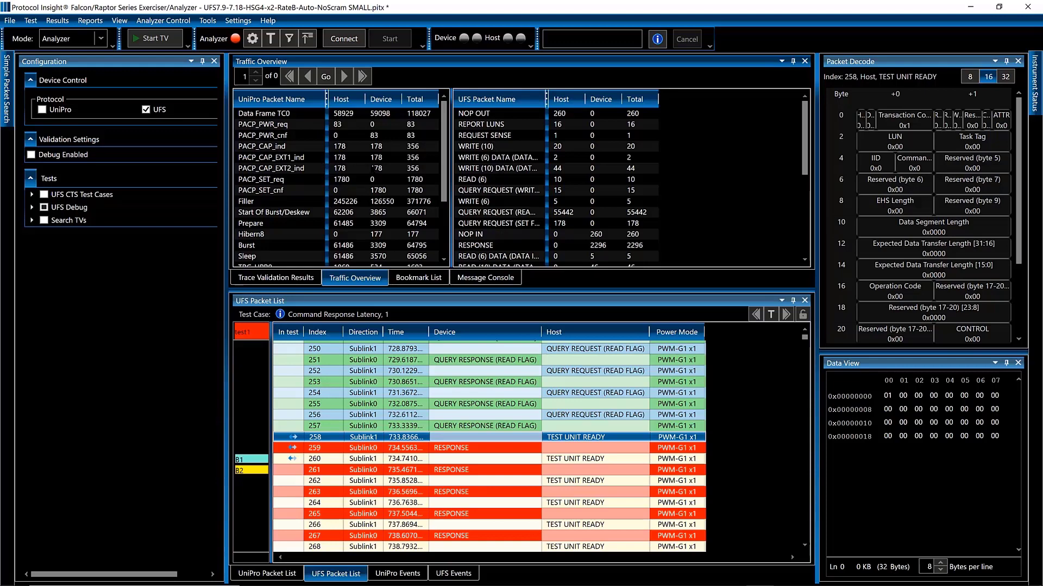
# Go to the seventh device-side PACP_CAP_EXT2_ind packet from the Traffic Overview and inspect the UniPro packet list's columns
pyautogui.click(378, 169)
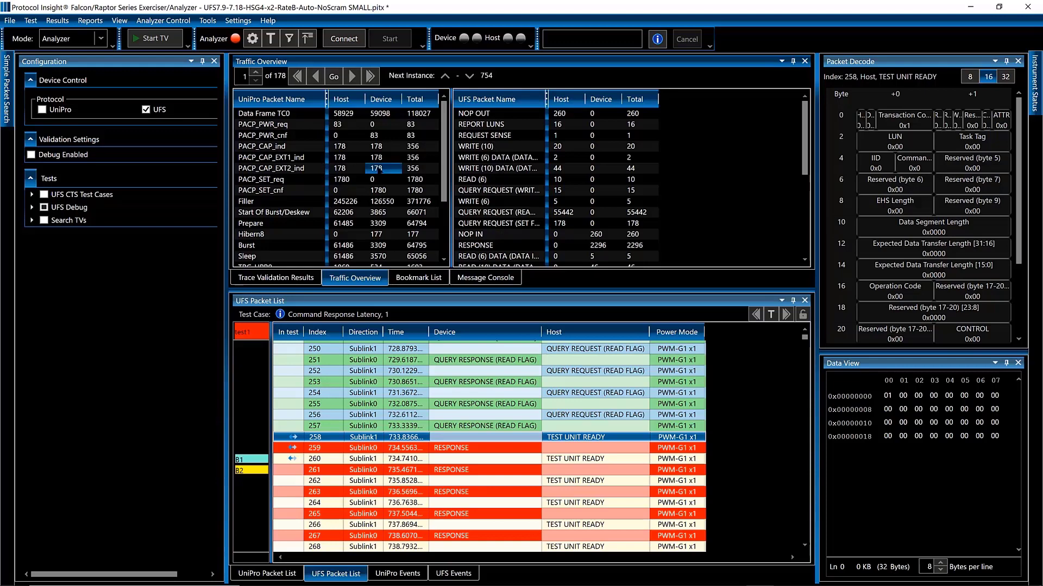
pyautogui.click(334, 77)
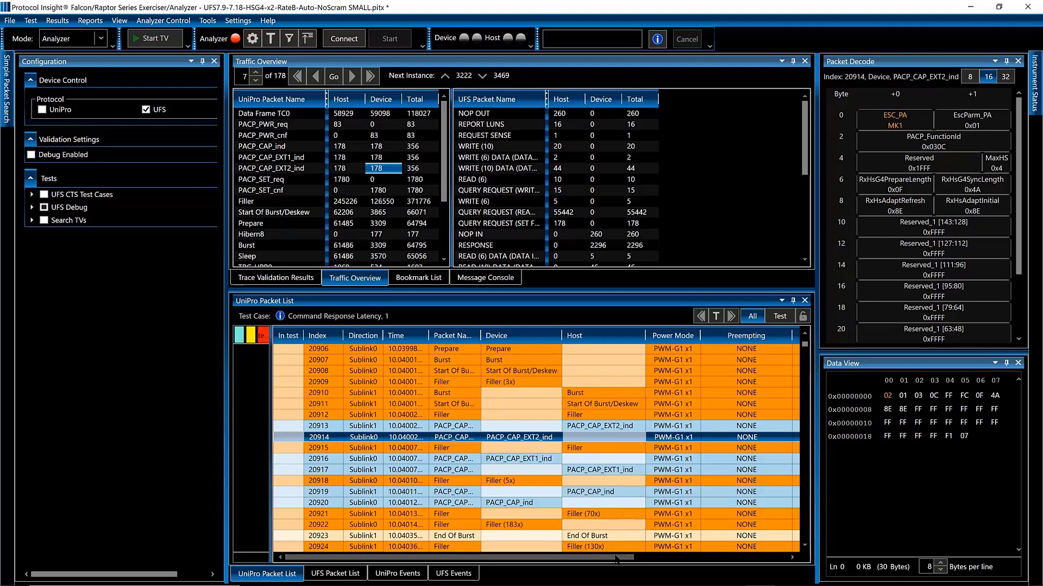
pyautogui.moveTo(616, 558); pyautogui.dragTo(770, 560)
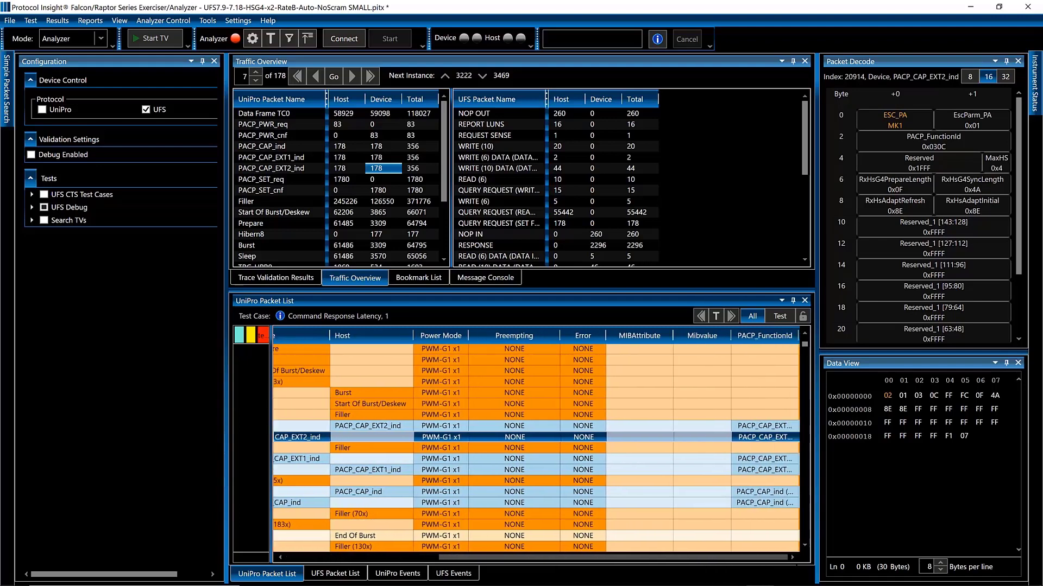
pyautogui.moveTo(695, 558); pyautogui.dragTo(540, 556)
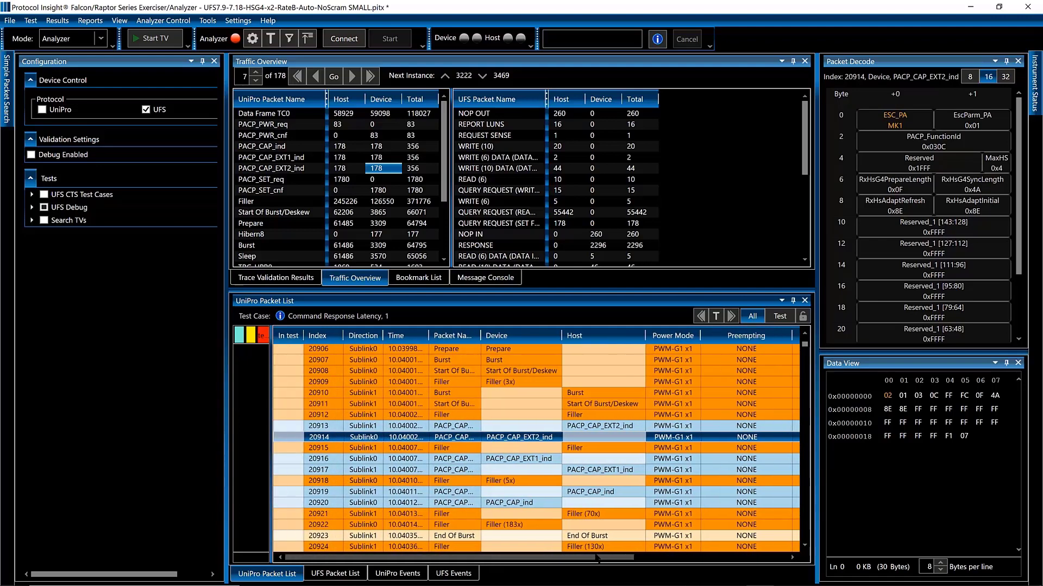
# Add the Flags and Gear columns to the UniPro packet list
pyautogui.rightClick(601, 338)
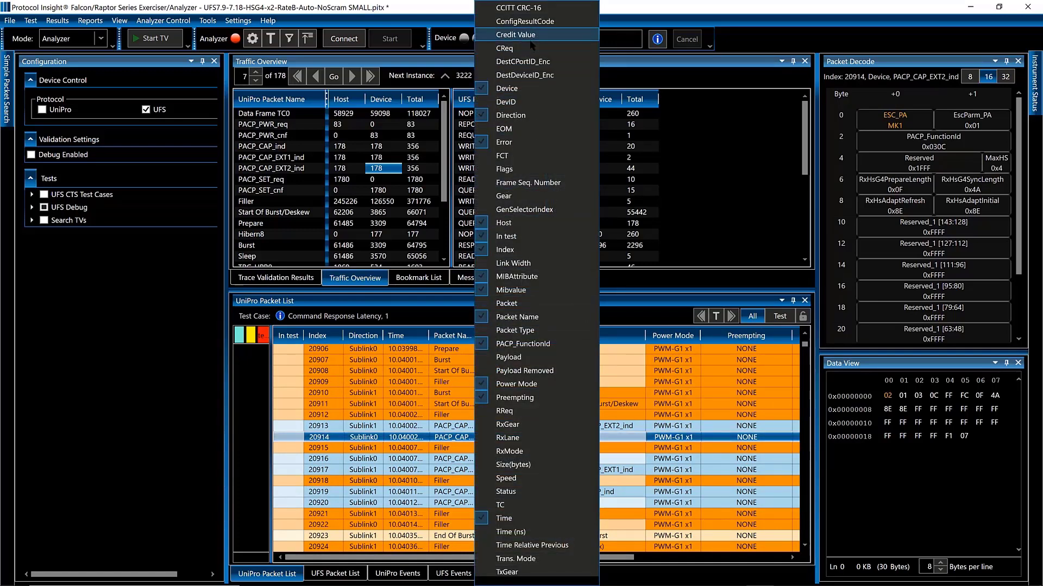
pyautogui.click(504, 169)
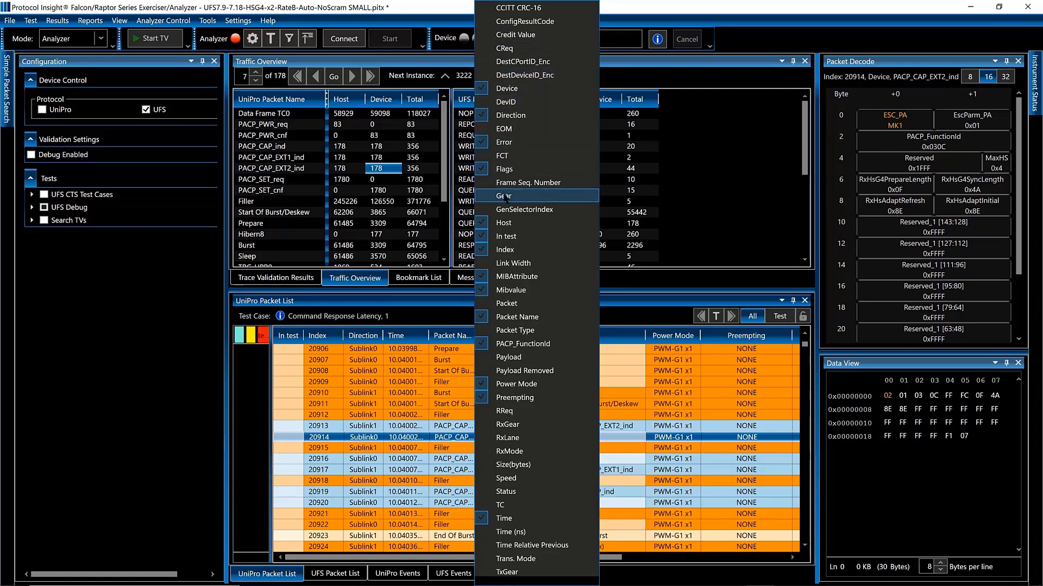
pyautogui.click(504, 196)
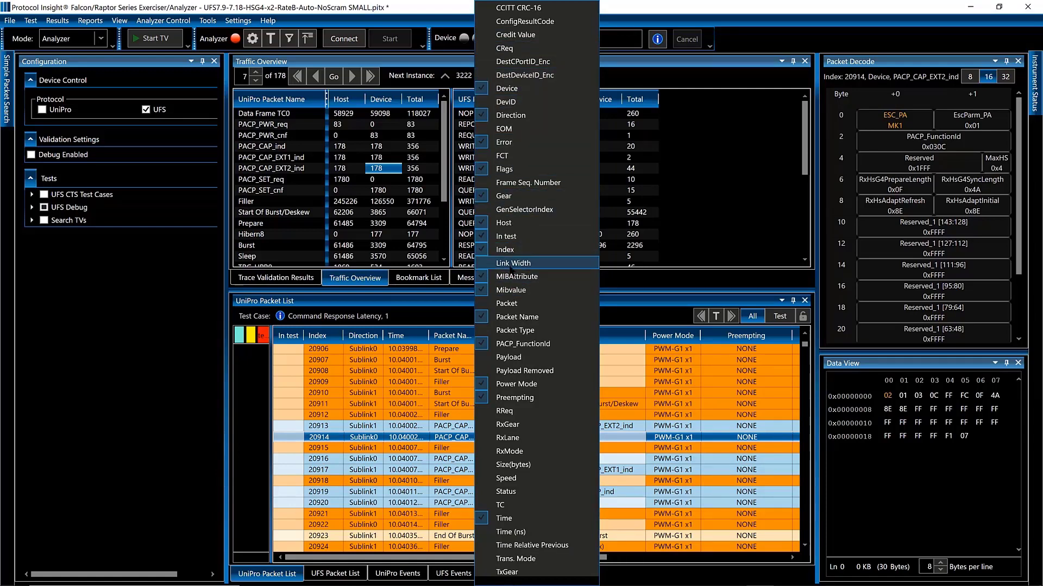
pyautogui.click(662, 395)
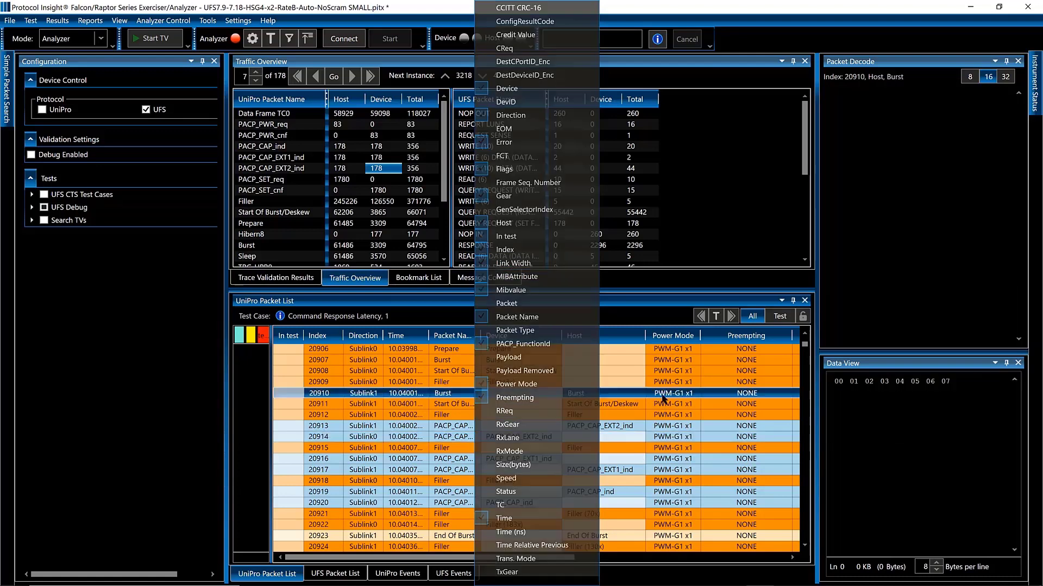
# Widen the Device column and fit the Packet Name column to its contents in the UniPro packet list
pyautogui.moveTo(573, 558); pyautogui.dragTo(504, 553)
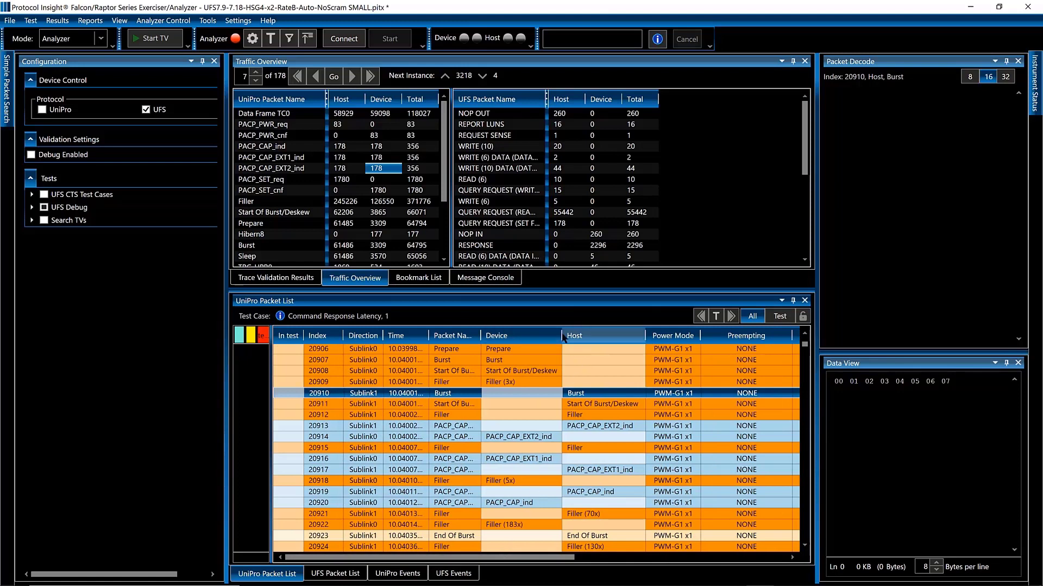
pyautogui.moveTo(571, 338); pyautogui.dragTo(602, 341)
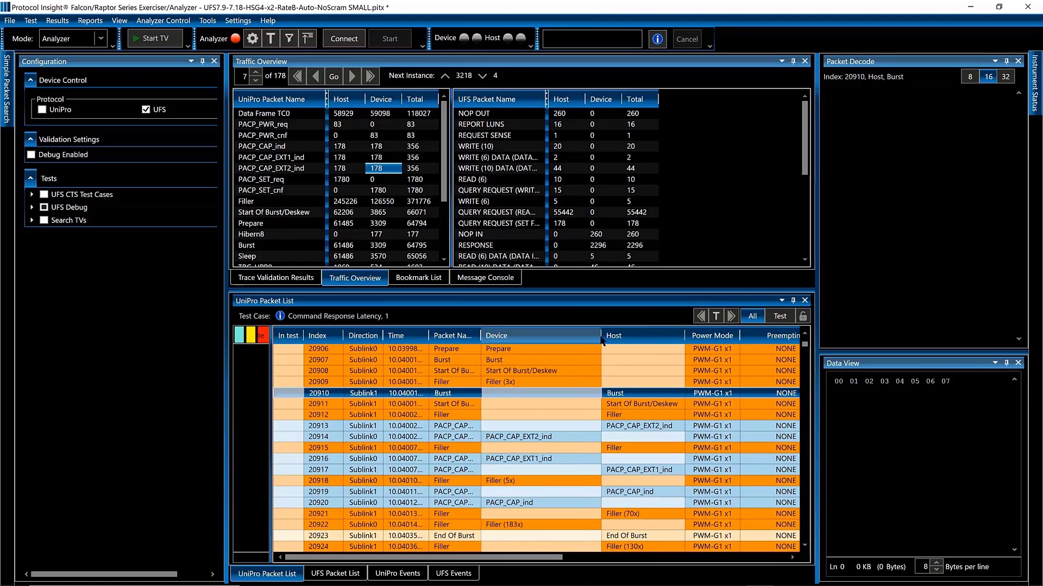
pyautogui.doubleClick(482, 338)
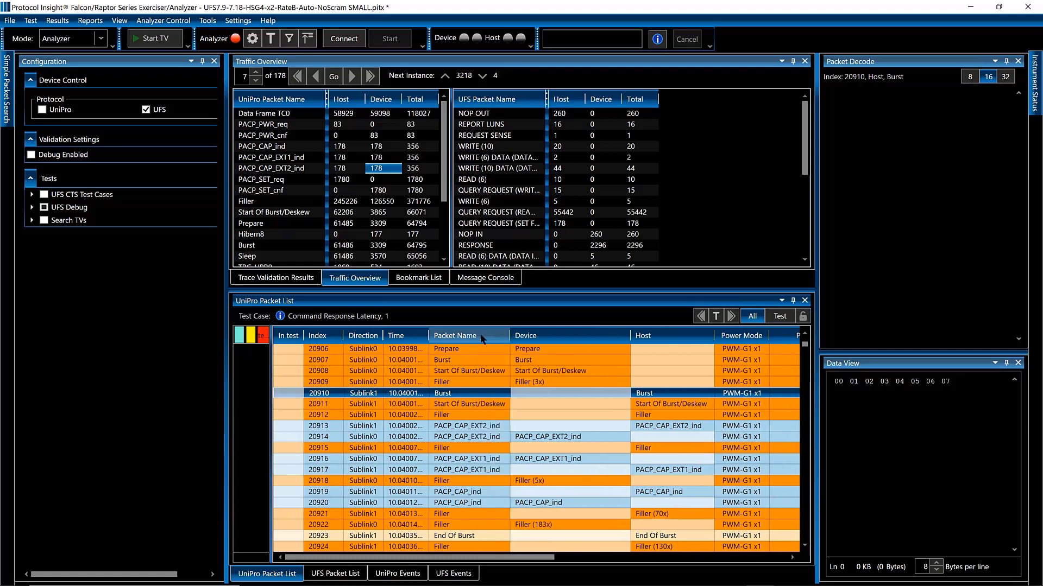
# Select packet 257 in the UFS packet list and add the FMTDATA column to that list
pyautogui.click(336, 574)
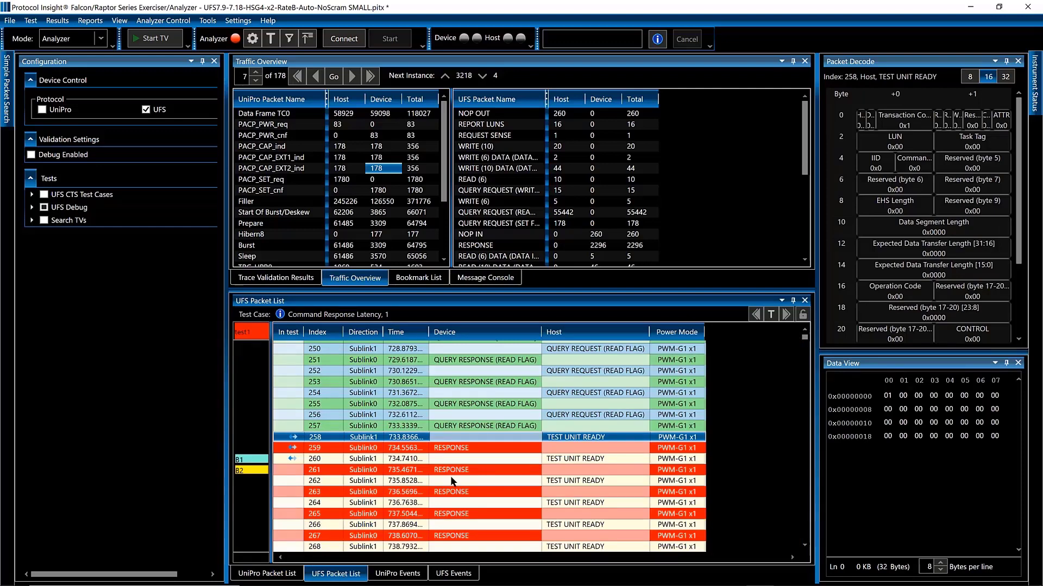
pyautogui.click(485, 427)
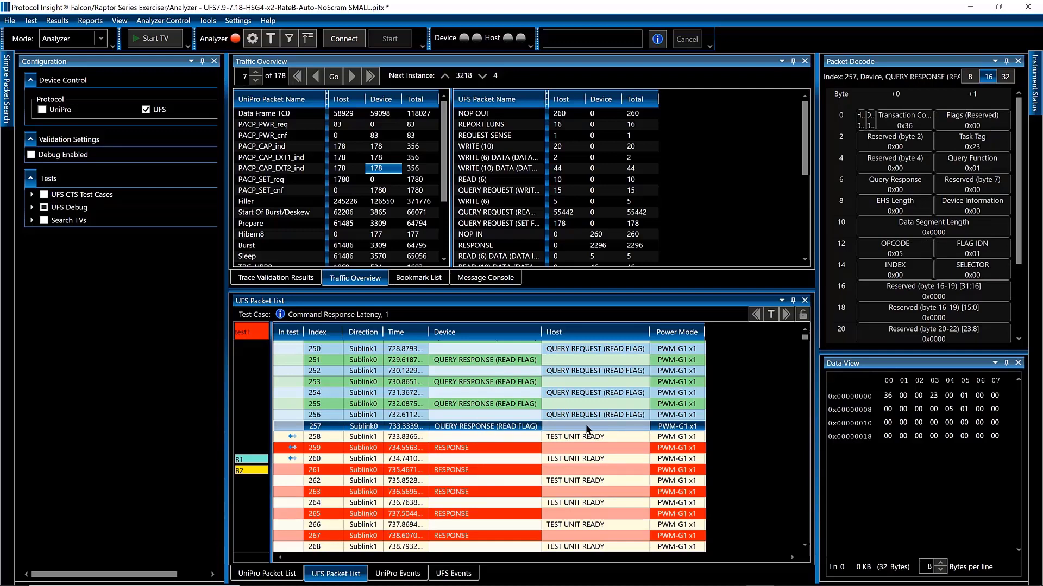
pyautogui.click(510, 332)
pyautogui.scroll(-3, 334, 182)
pyautogui.scroll(-20, 334, 182)
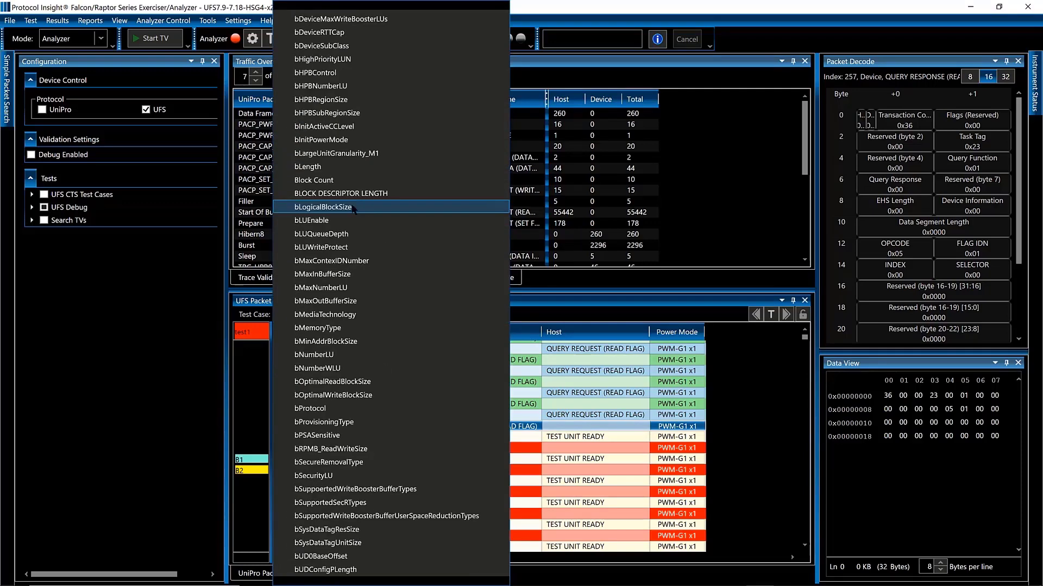
pyautogui.scroll(-8, 357, 215)
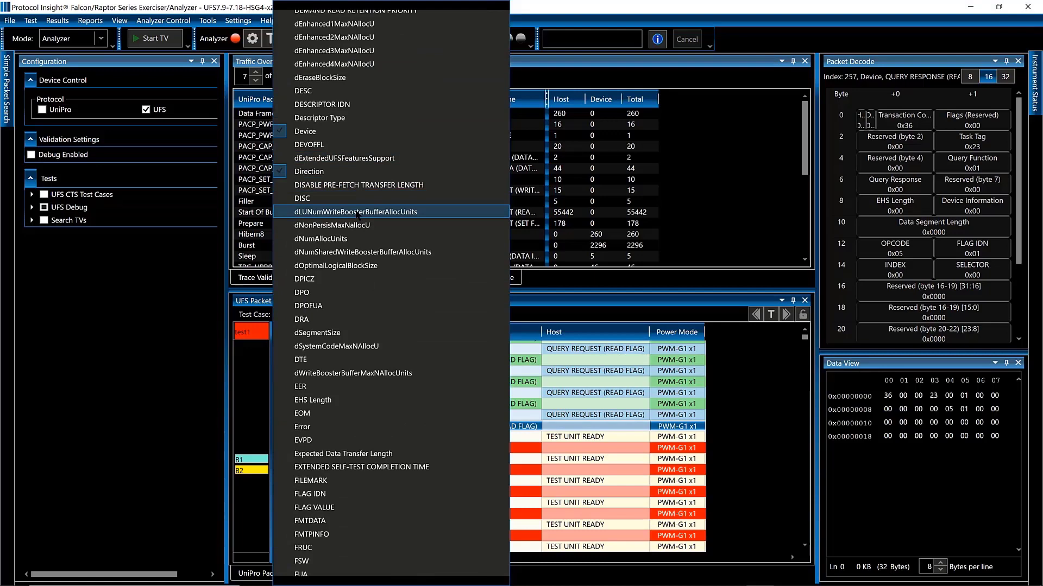
pyautogui.scroll(-7, 357, 214)
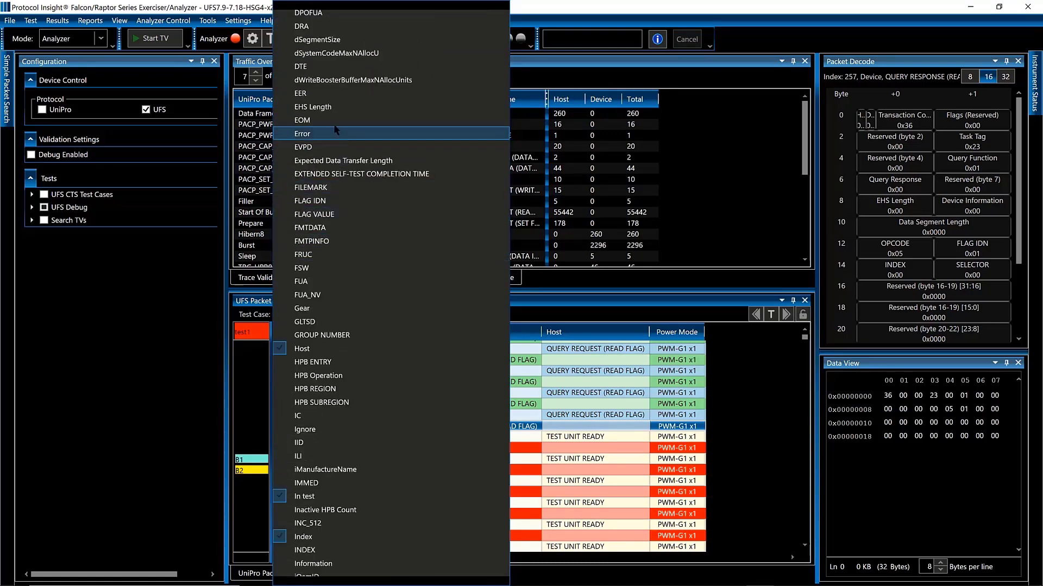
pyautogui.click(344, 574)
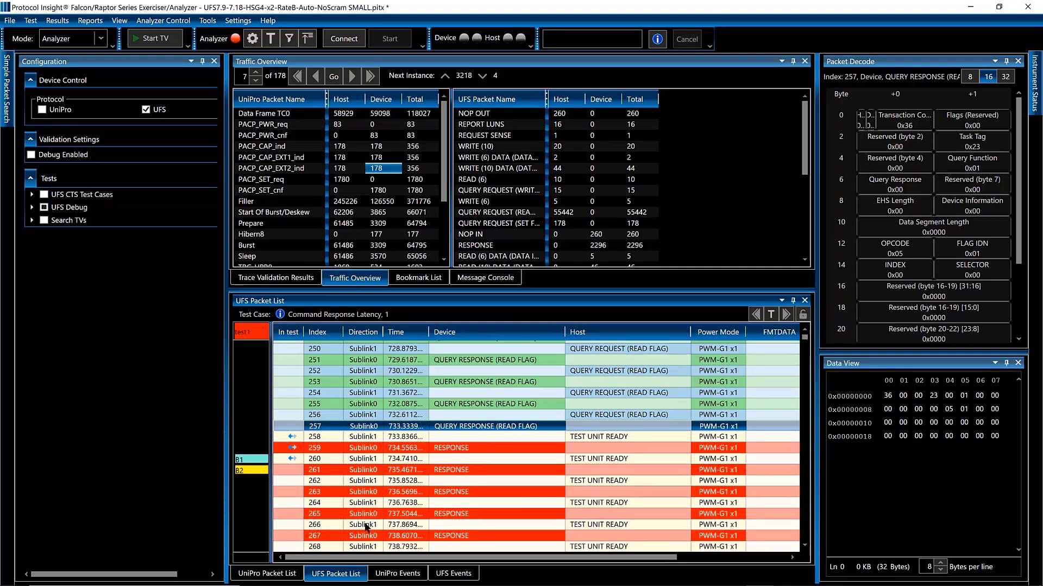
# Move bookmark B1 to packet 256 and bookmark B2 to packet 265 in the UFS packet list
pyautogui.moveTo(256, 460)
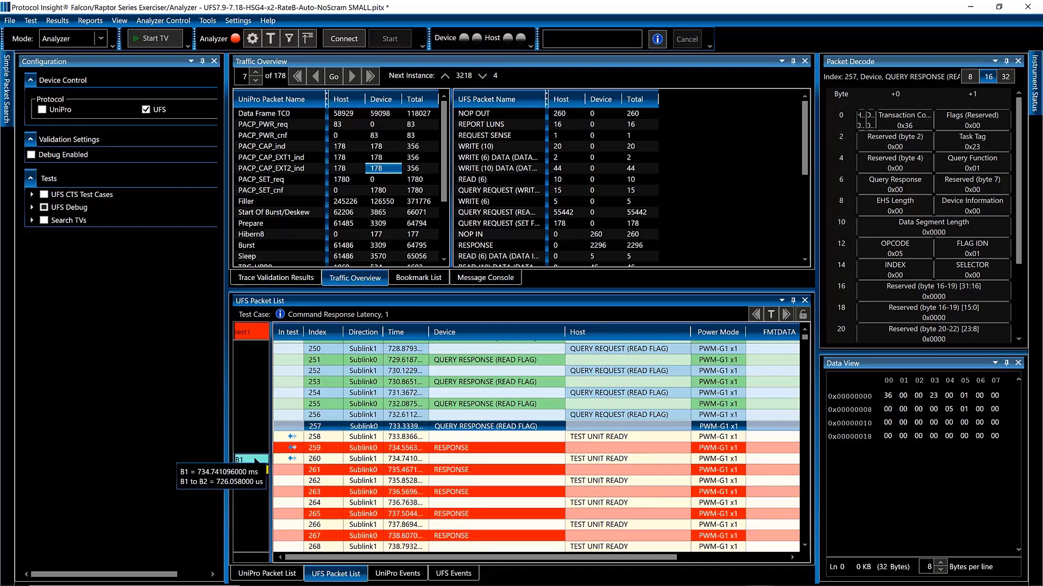
pyautogui.moveTo(255, 460)
pyautogui.mouseDown()
pyautogui.moveTo(250, 369)
pyautogui.moveTo(246, 418)
pyautogui.mouseUp()
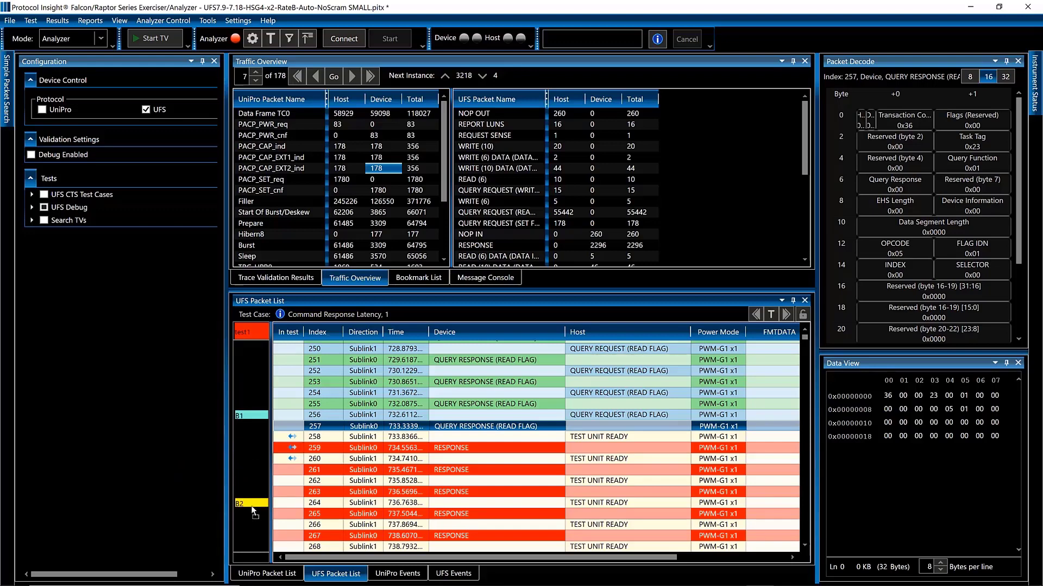
pyautogui.moveTo(252, 510); pyautogui.dragTo(253, 515)
# Add a dark red bookmark named test2 at packet 254, with User Lock enabled and the comment "Comment in this field"
pyautogui.rightClick(293, 399)
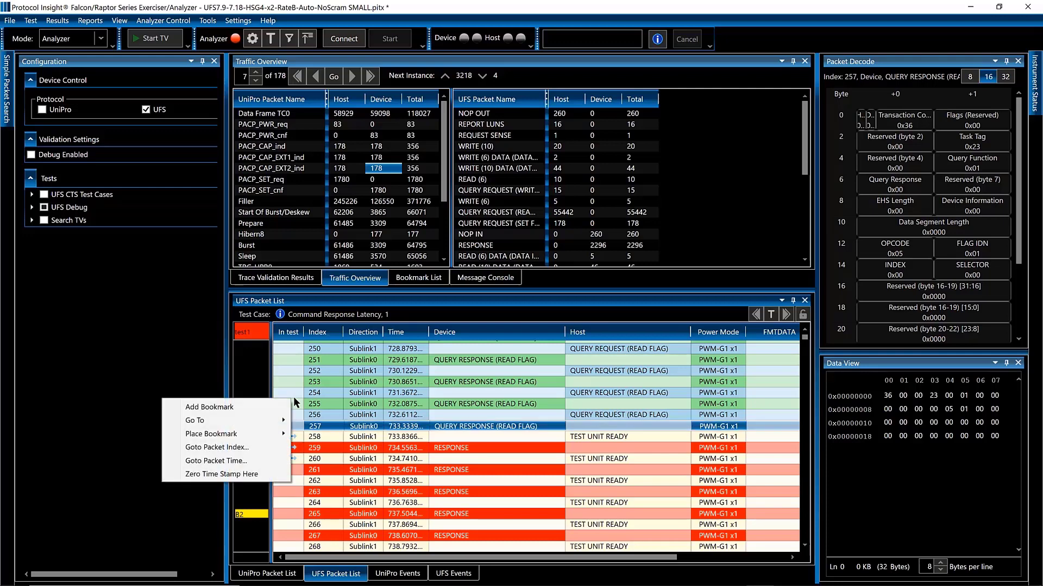
pyautogui.click(227, 407)
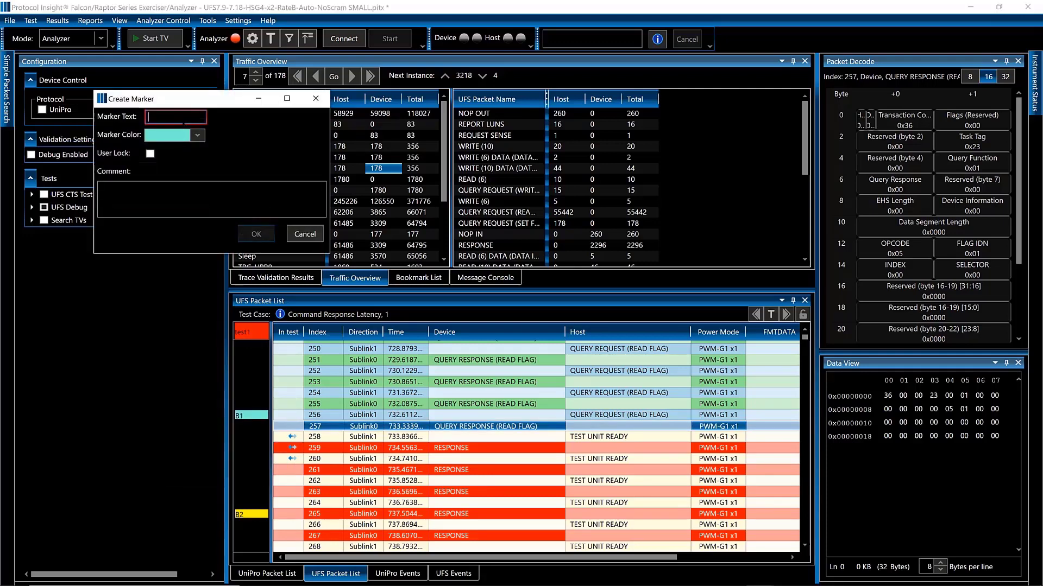
pyautogui.write('test2')
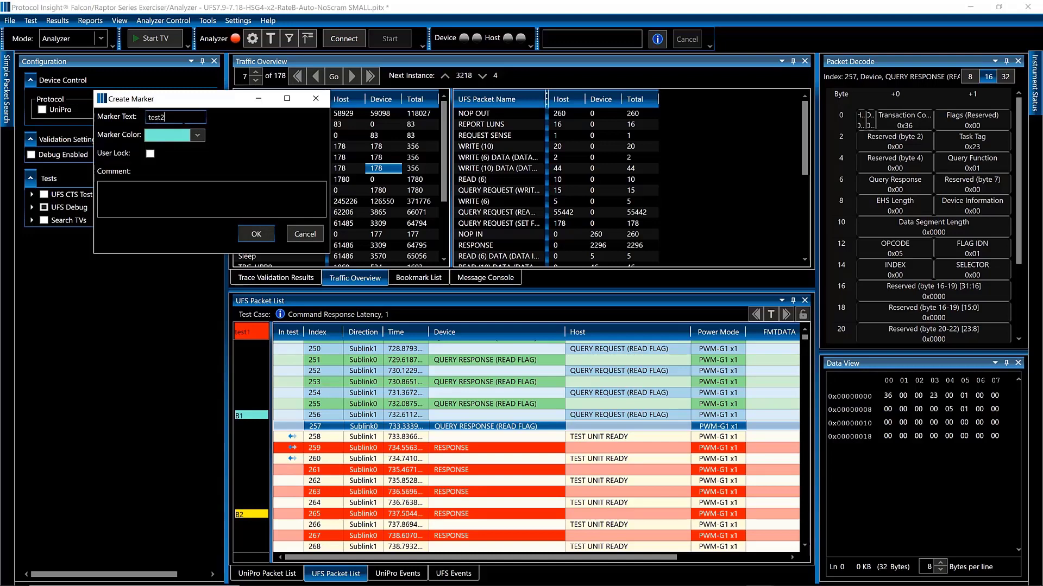
pyautogui.click(197, 135)
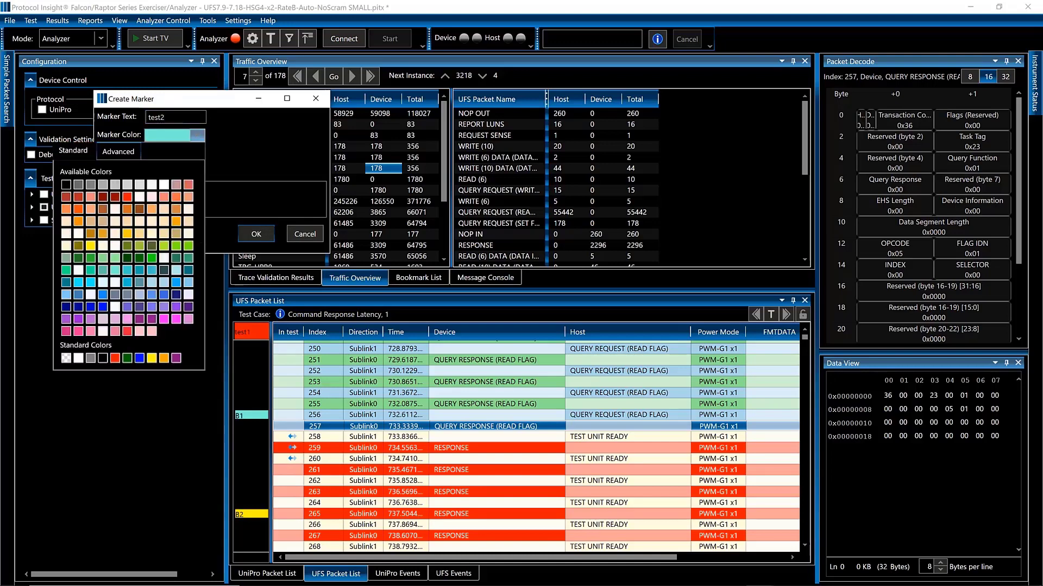
pyautogui.click(103, 197)
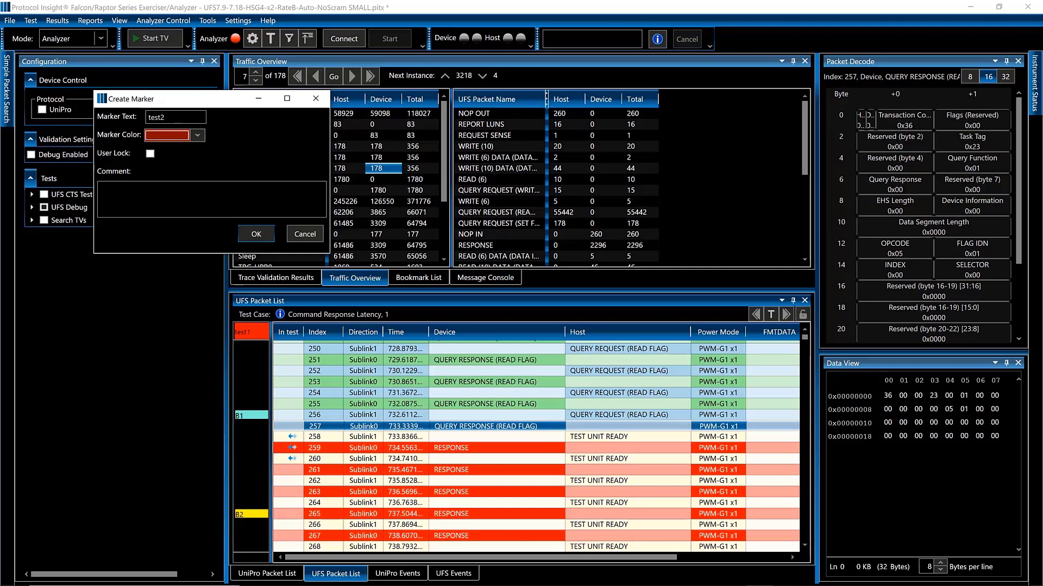
pyautogui.click(150, 153)
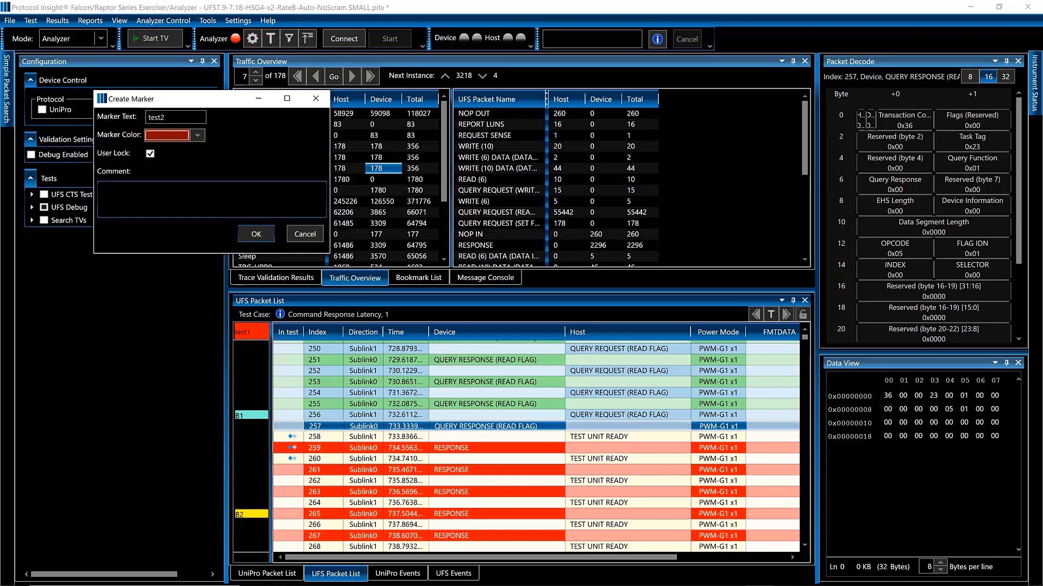
pyautogui.click(109, 189)
pyautogui.write('Comment in this field')
pyautogui.click(256, 235)
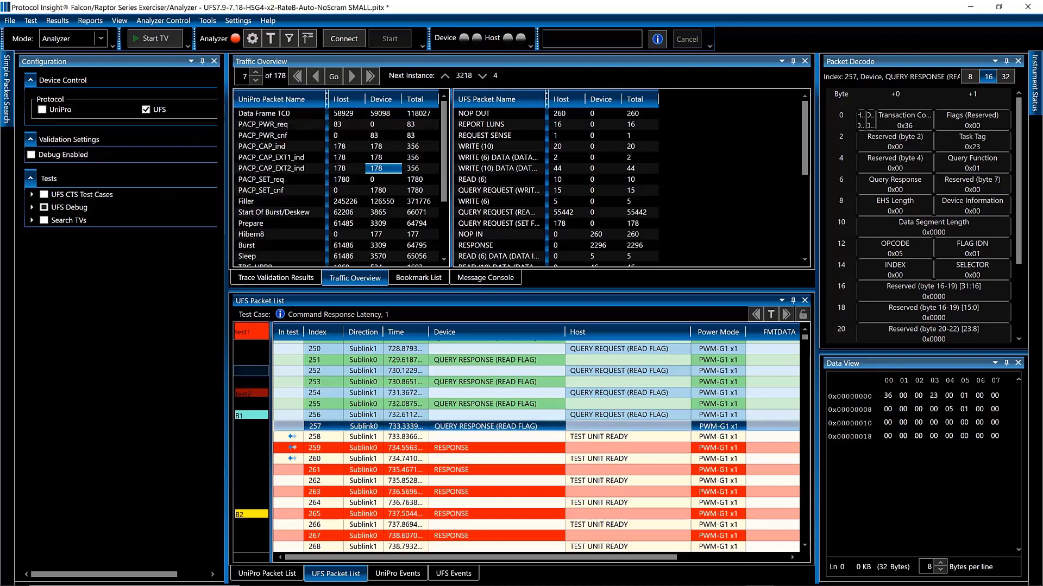
# Check the test2 bookmark's details and move the bookmark to packet 260
pyautogui.moveTo(261, 395)
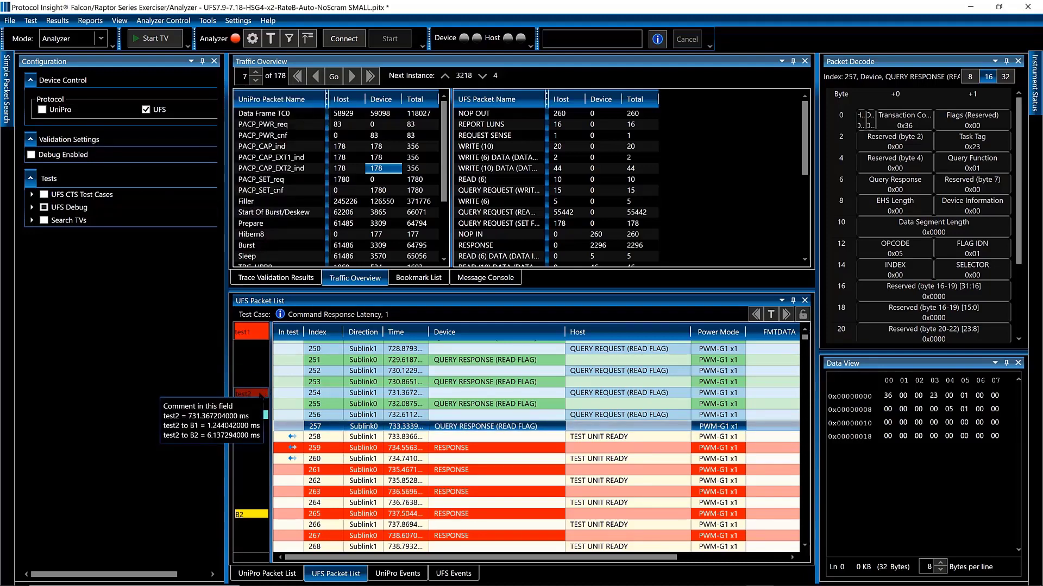
pyautogui.moveTo(262, 394); pyautogui.dragTo(261, 460)
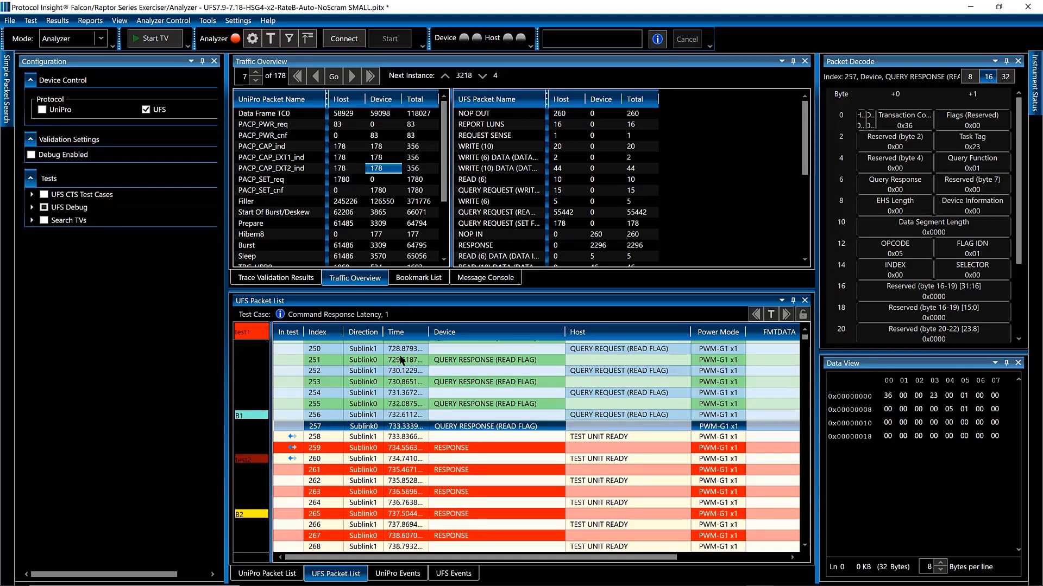
# Go to the test1 bookmark in the trace from the UFS packet list
pyautogui.moveTo(259, 334)
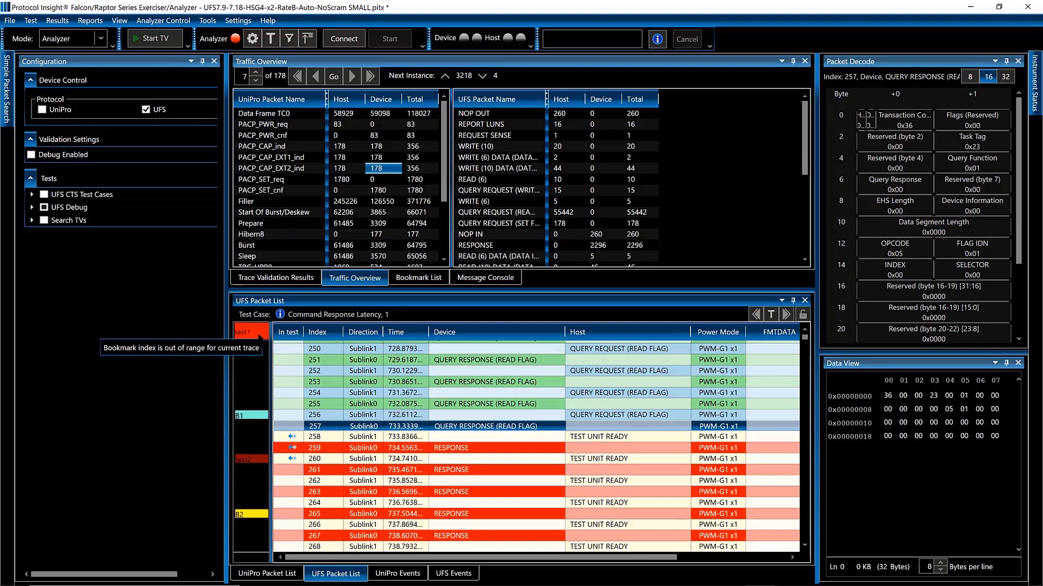
pyautogui.rightClick(295, 362)
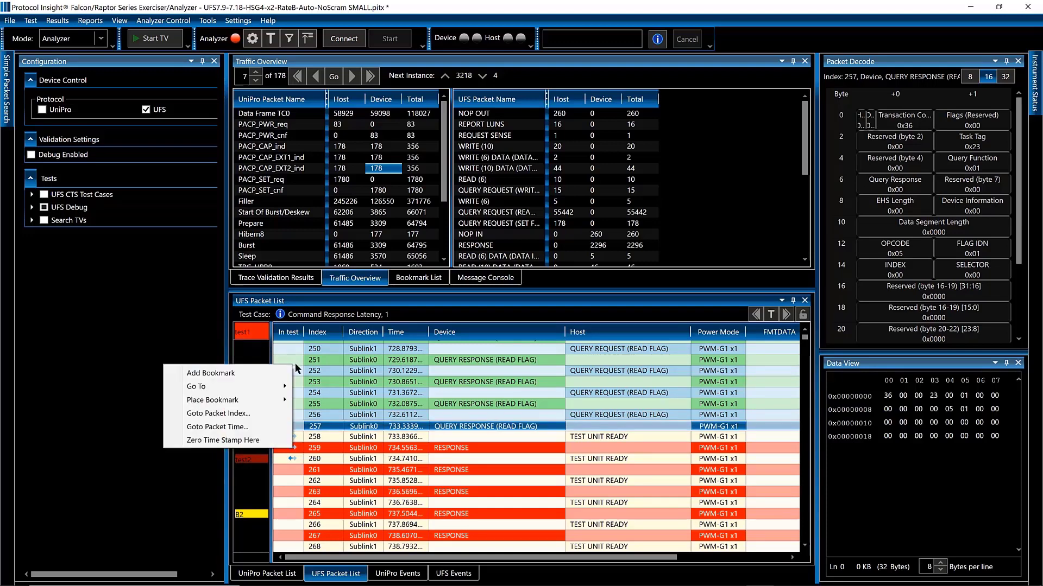
pyautogui.moveTo(237, 386)
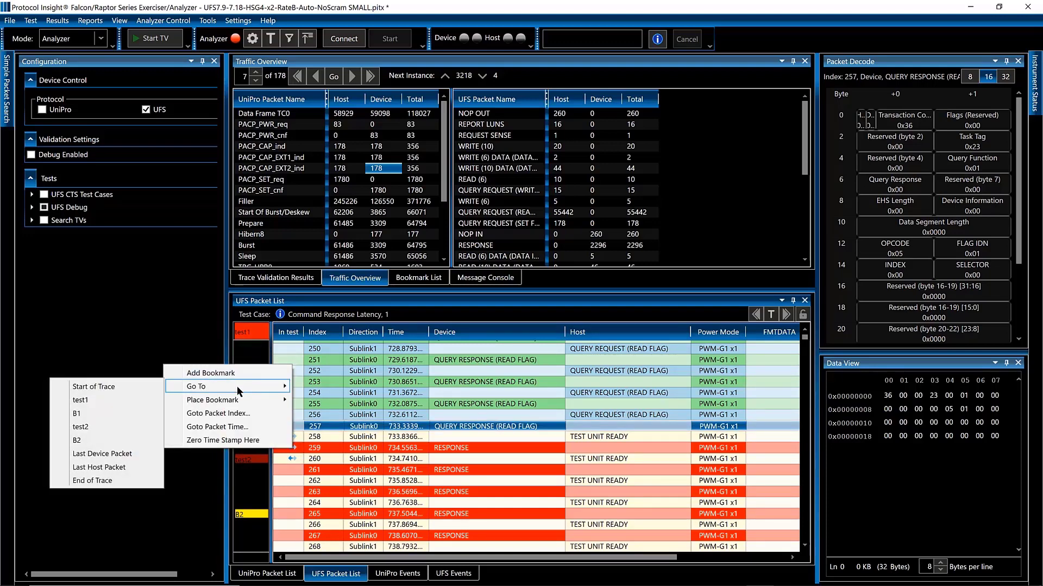
pyautogui.click(81, 400)
pyautogui.moveTo(255, 452)
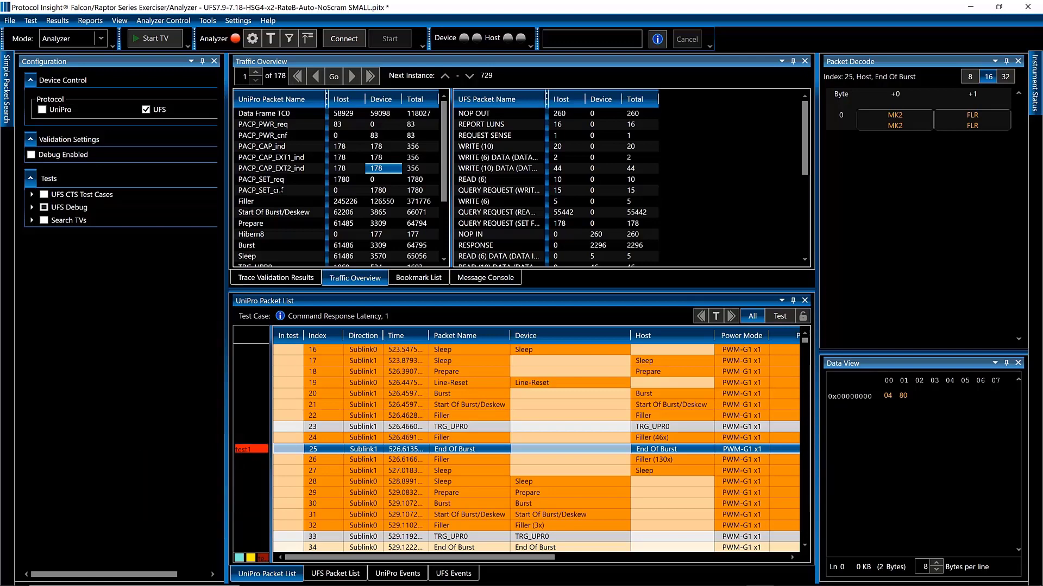
# Open the Bookmark List view
pyautogui.click(119, 21)
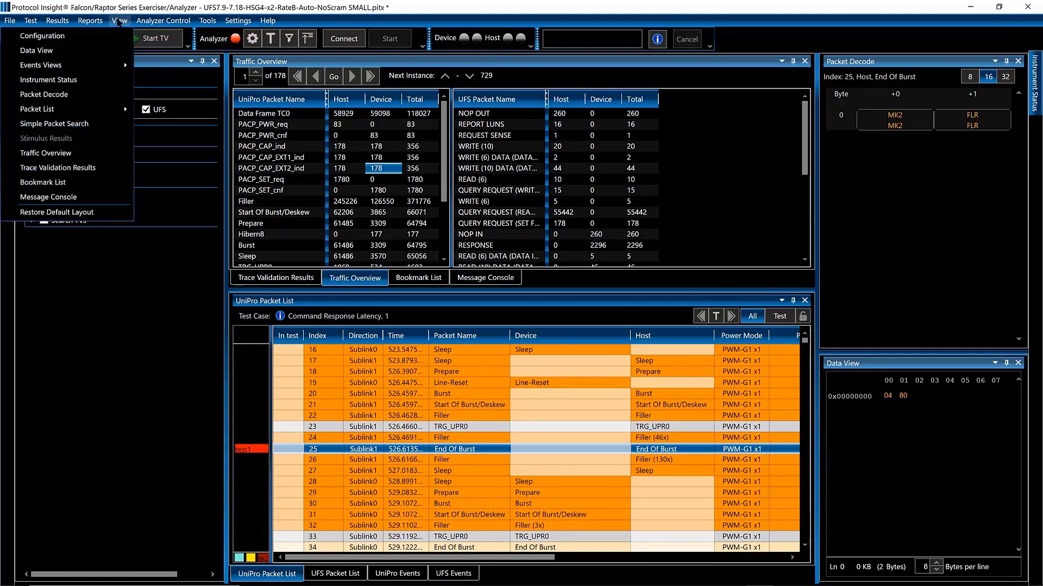
pyautogui.click(43, 182)
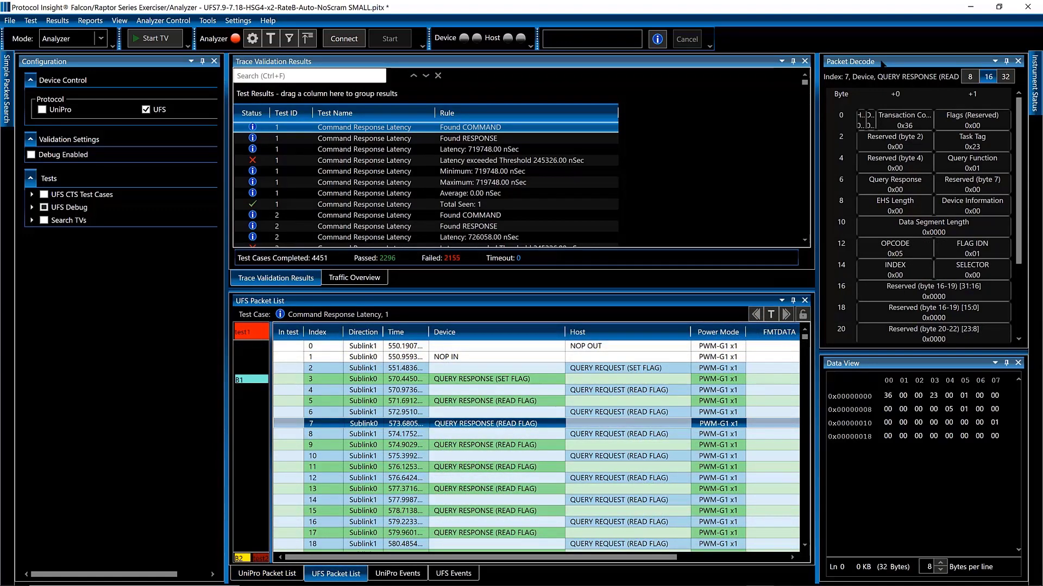
# Select all the data bytes of packet 7 in the Data View and reopen the data options
pyautogui.moveTo(903, 126)
pyautogui.rightClick(923, 418)
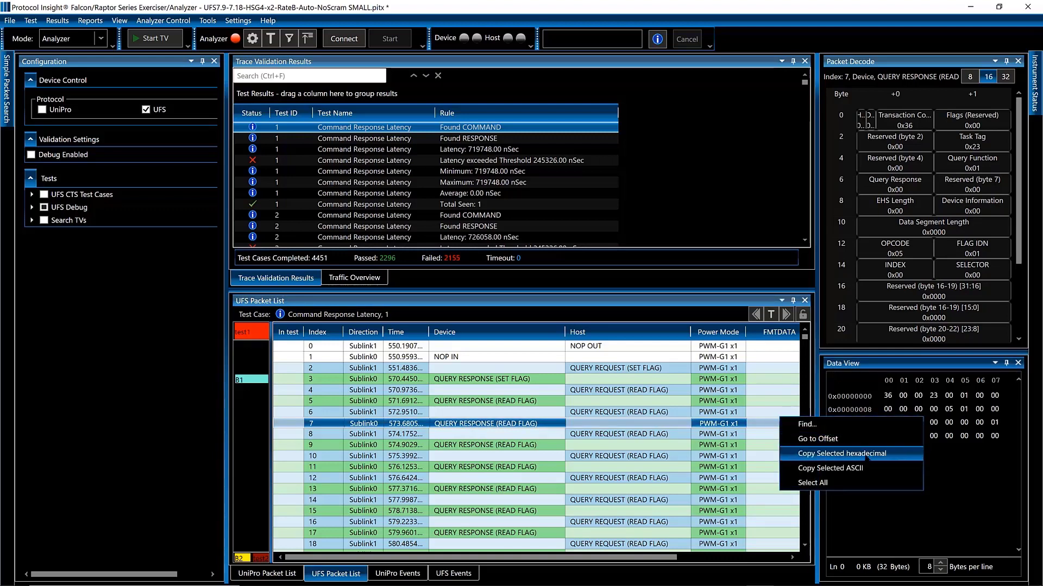
pyautogui.click(851, 483)
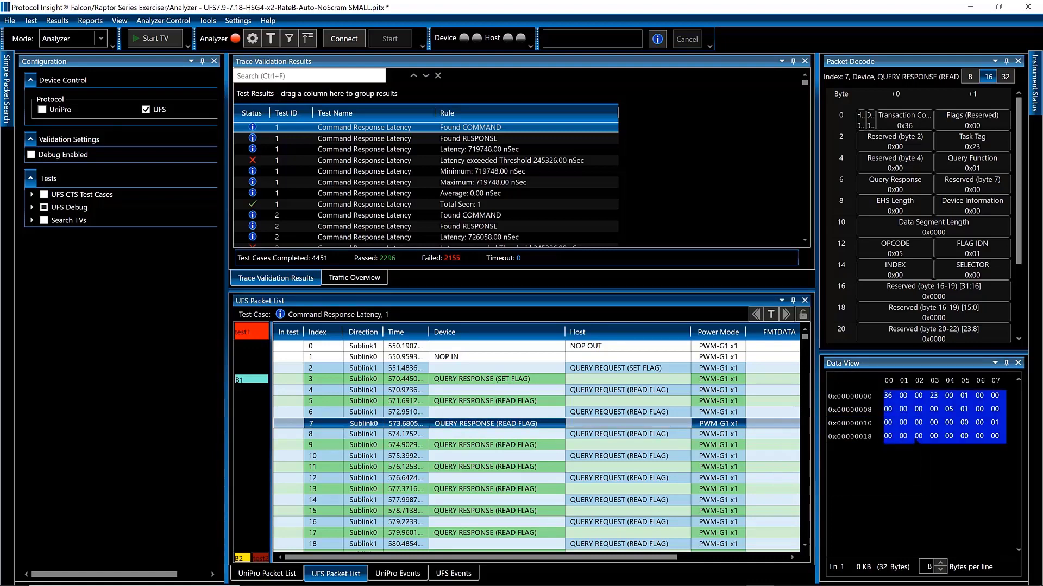
pyautogui.rightClick(927, 410)
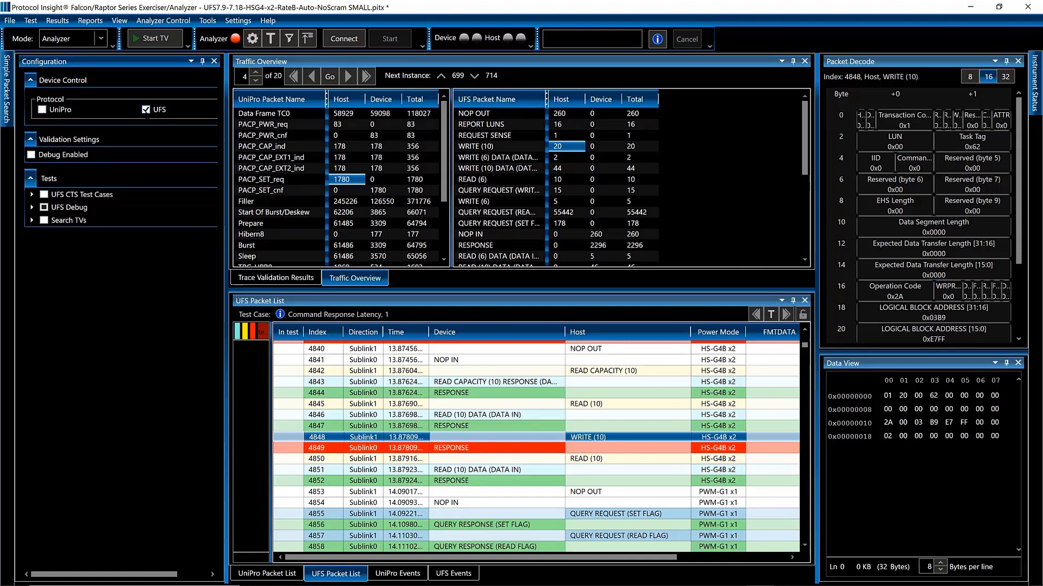
# Switch the protocol to UniPro and expand the UniPro CTS Test Cases and UniPro Debug test groups
pyautogui.click(42, 110)
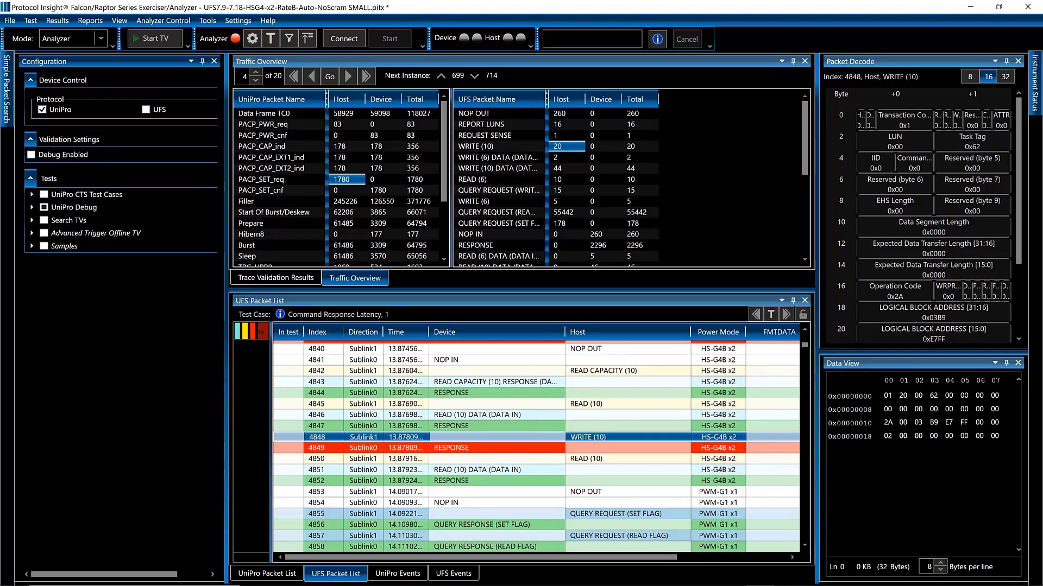
pyautogui.click(31, 194)
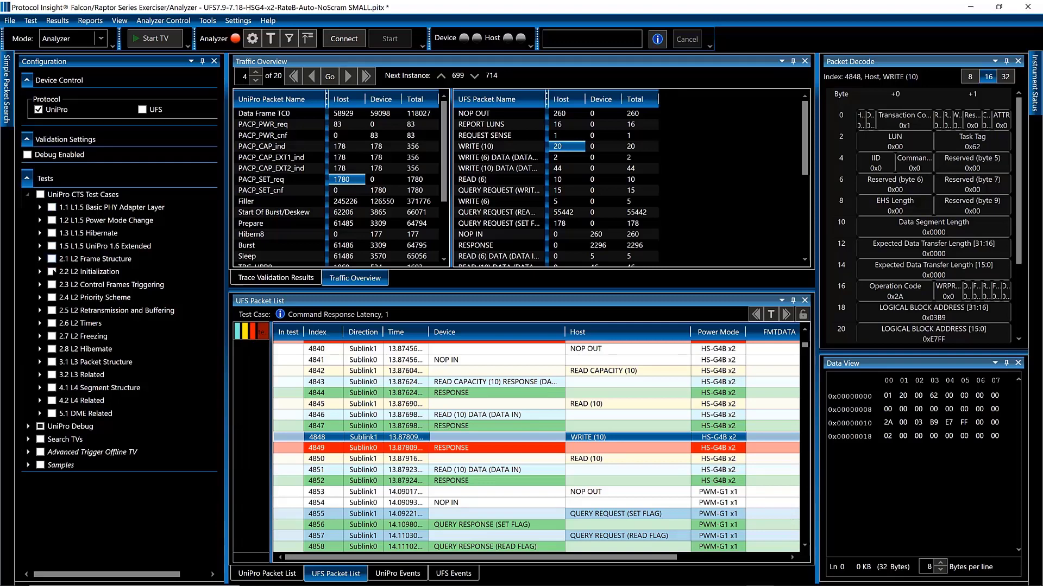
pyautogui.click(28, 426)
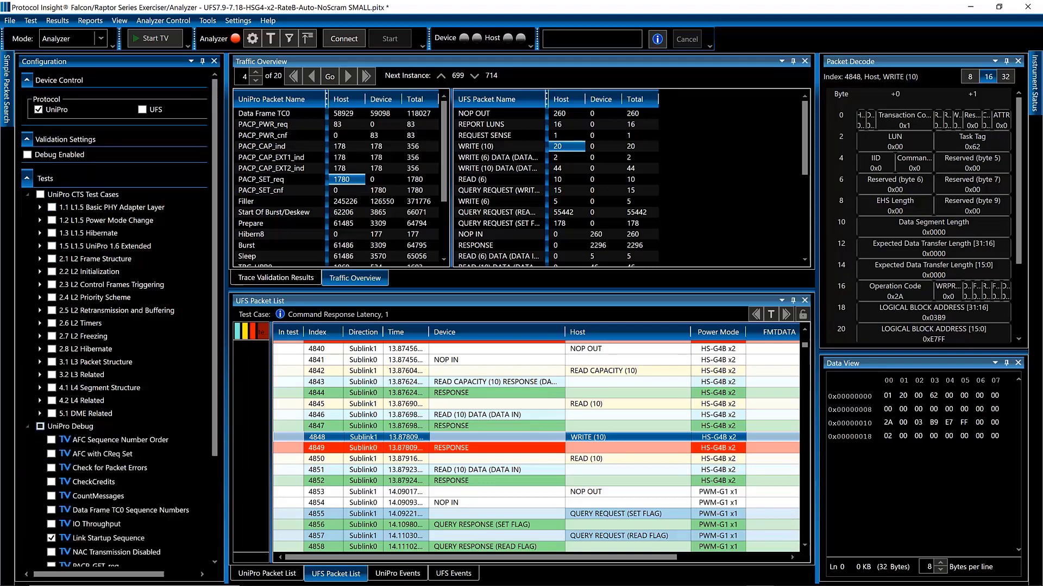
pyautogui.scroll(-2, 119, 467)
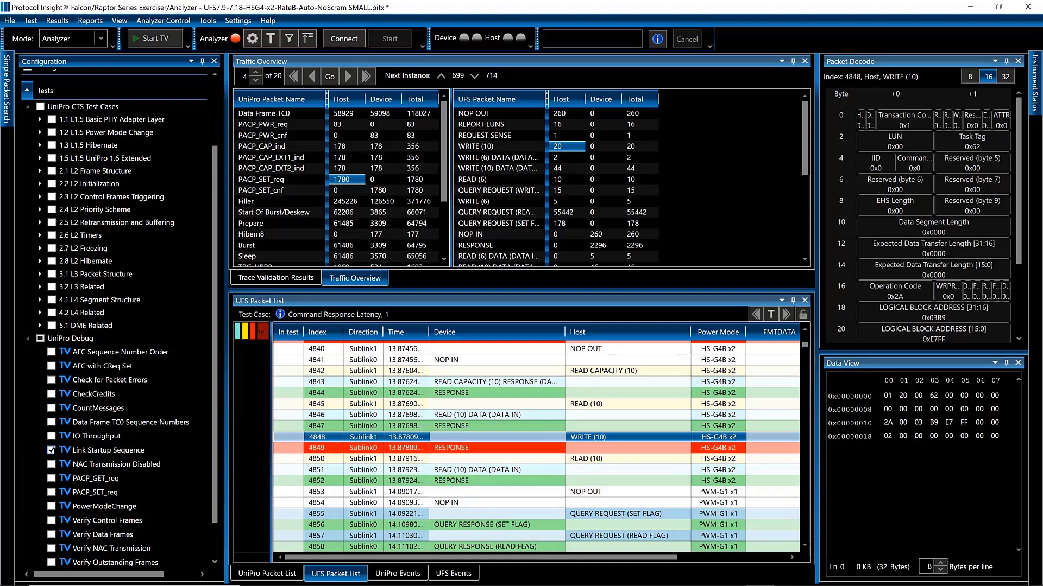
# Run trace validation with only the Link Startup Sequence test enabled under UniPro Debug
pyautogui.click(51, 451)
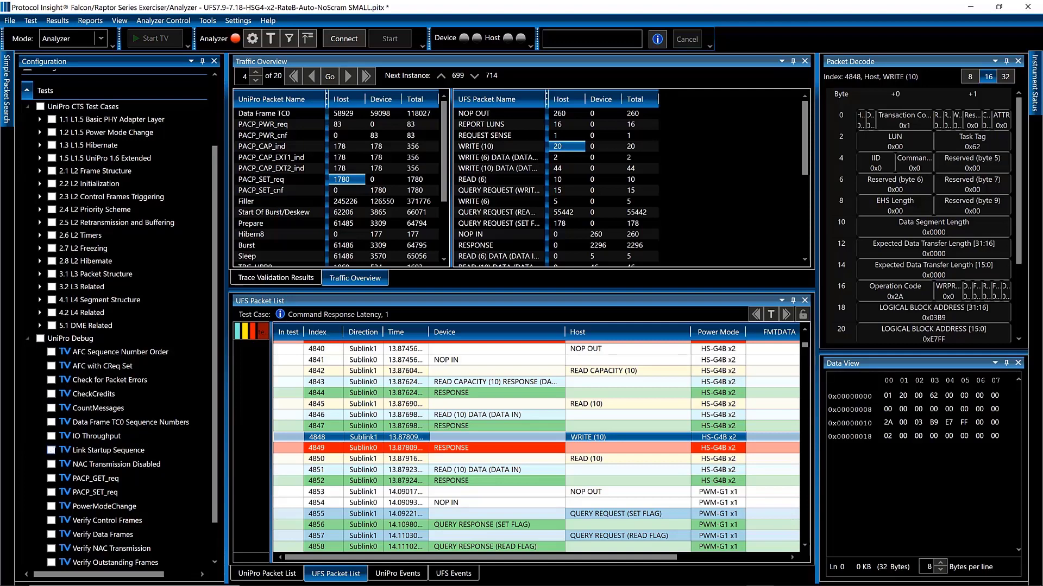
pyautogui.click(51, 451)
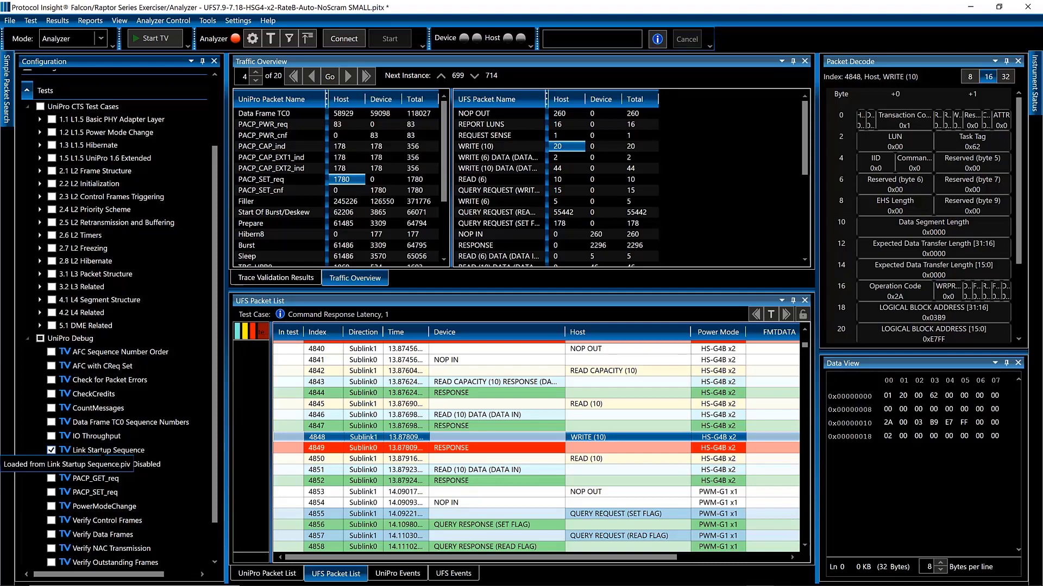
pyautogui.click(163, 41)
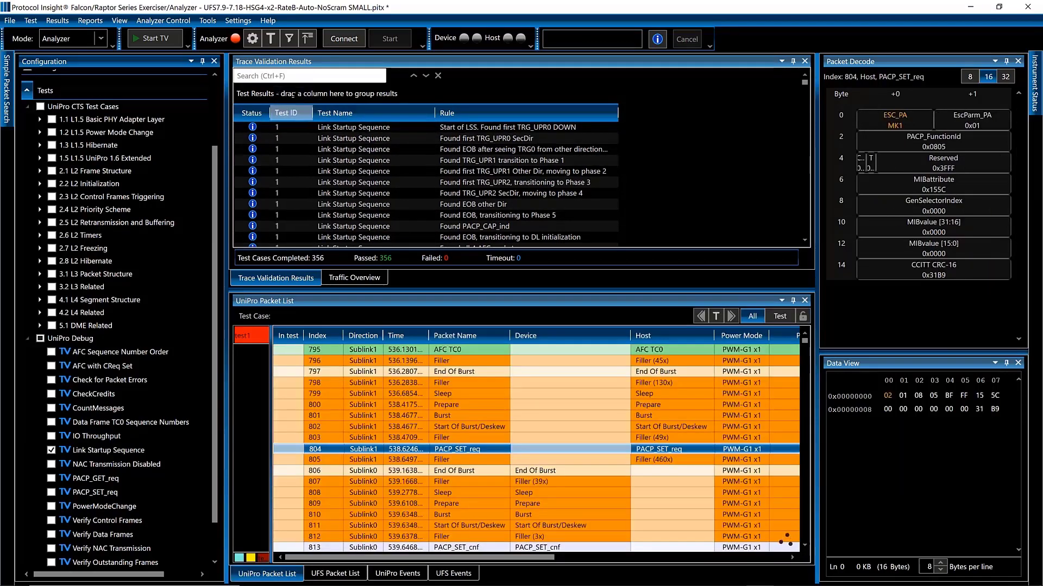
# Group the trace validation results by Test ID, browse the groups and check the filter options of the Status column
pyautogui.moveTo(296, 116); pyautogui.dragTo(254, 98)
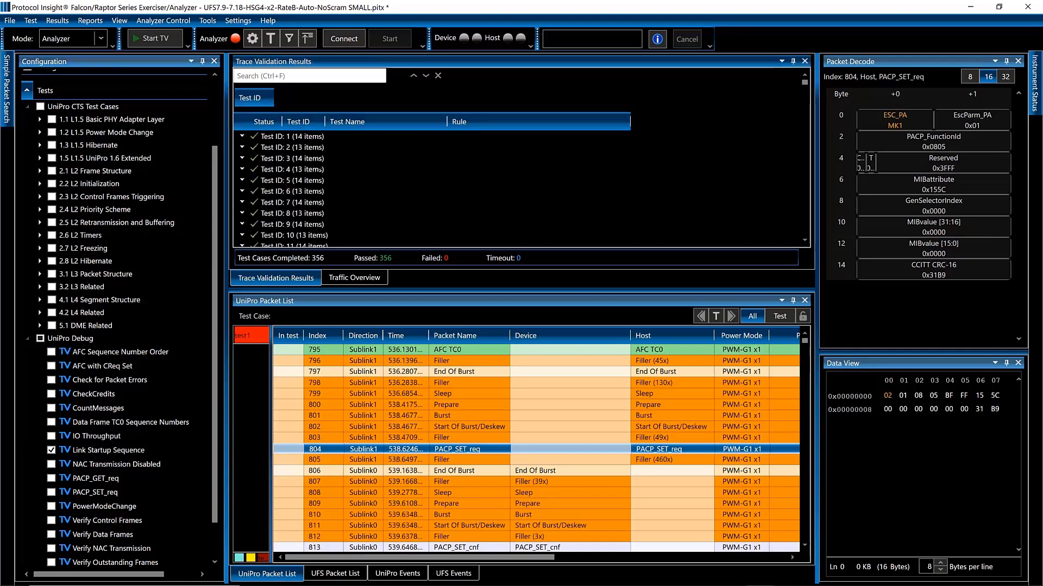
pyautogui.scroll(-18, 320, 169)
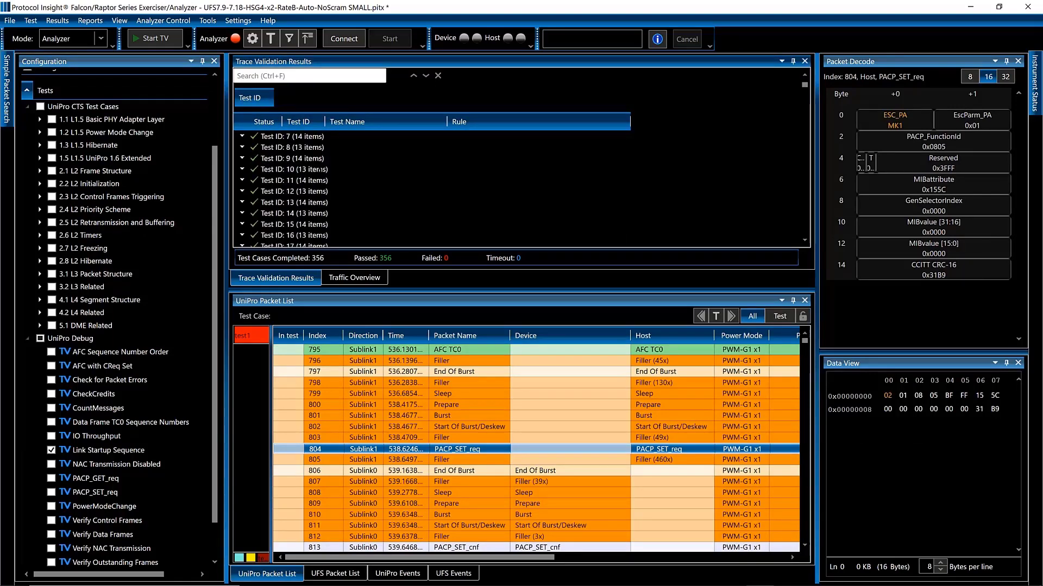
pyautogui.scroll(-15, 319, 169)
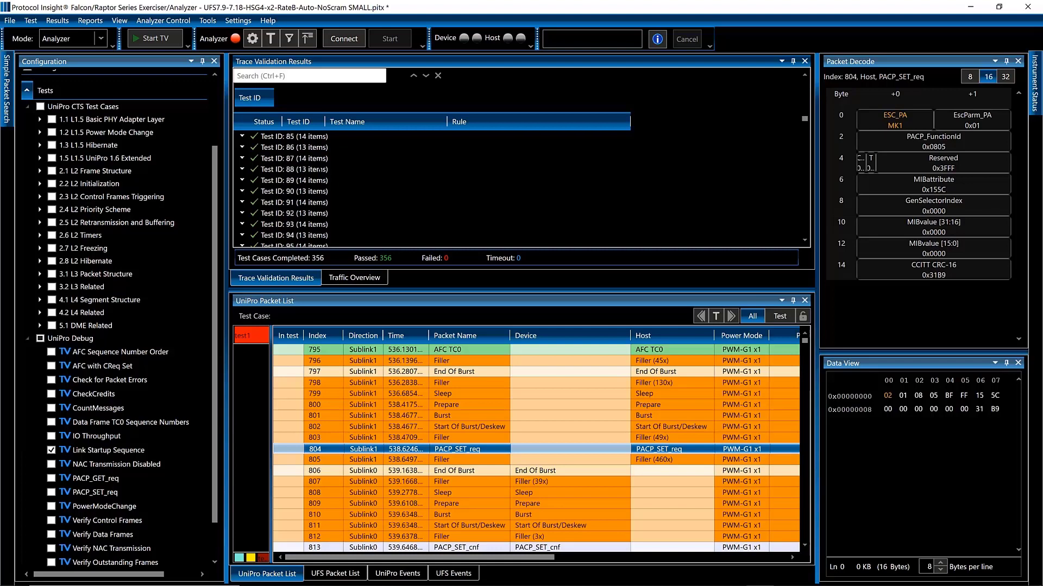
pyautogui.scroll(20, 320, 169)
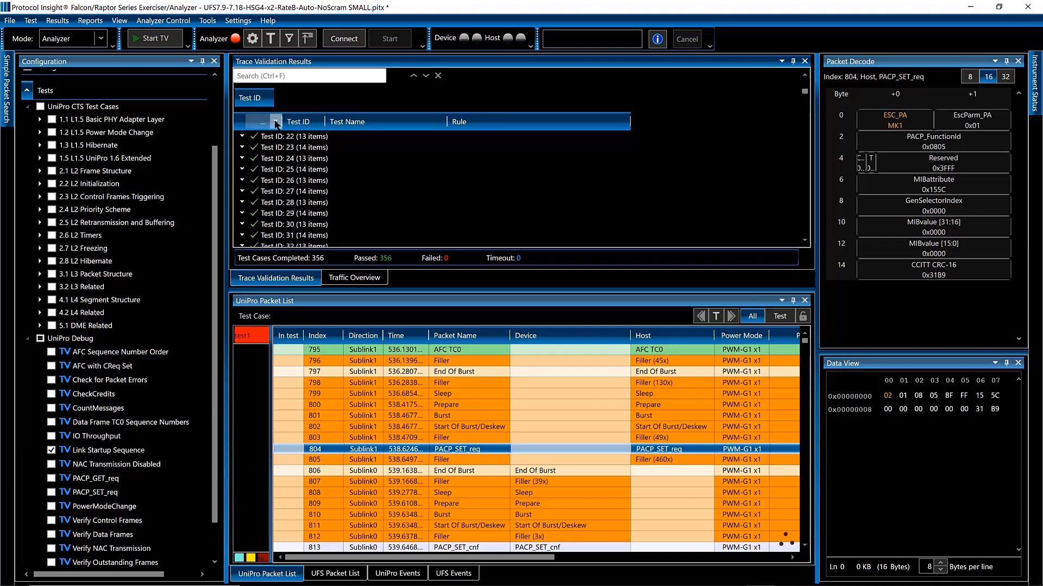
pyautogui.click(276, 122)
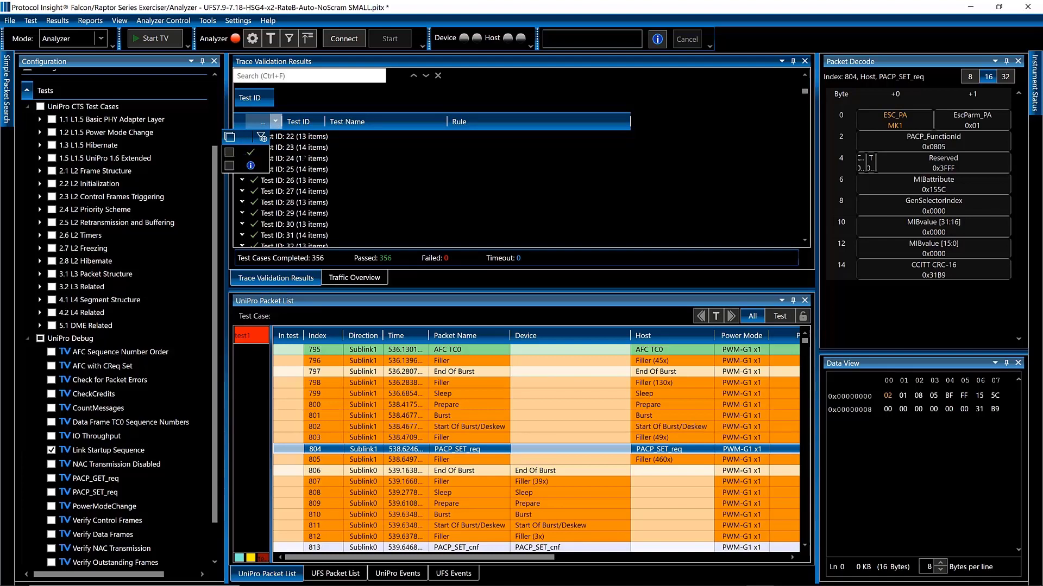
pyautogui.click(311, 158)
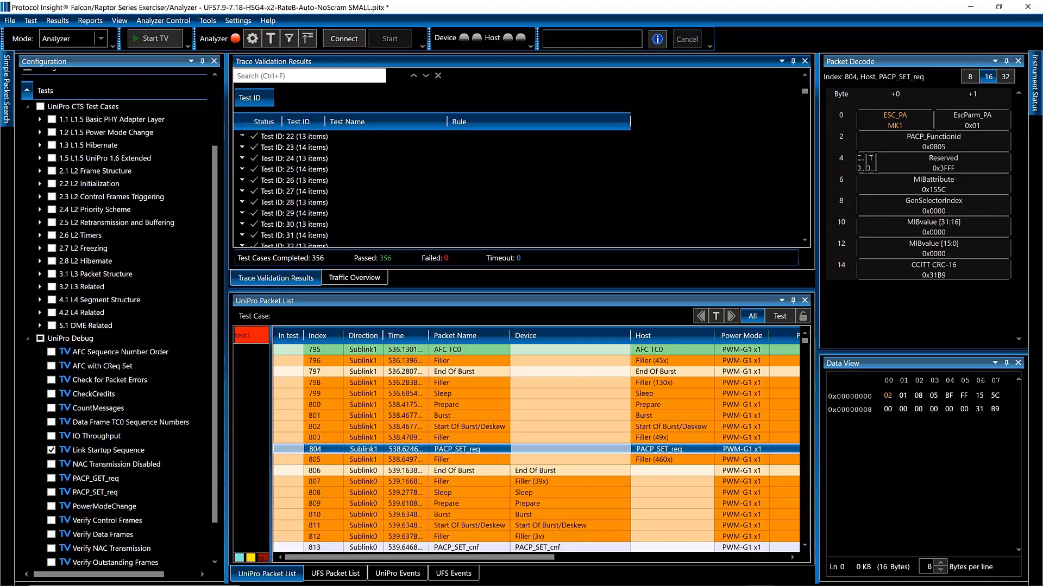
# Expand the Test ID 22 results and go to the packets behind its first two Link Startup Sequence entries
pyautogui.click(242, 136)
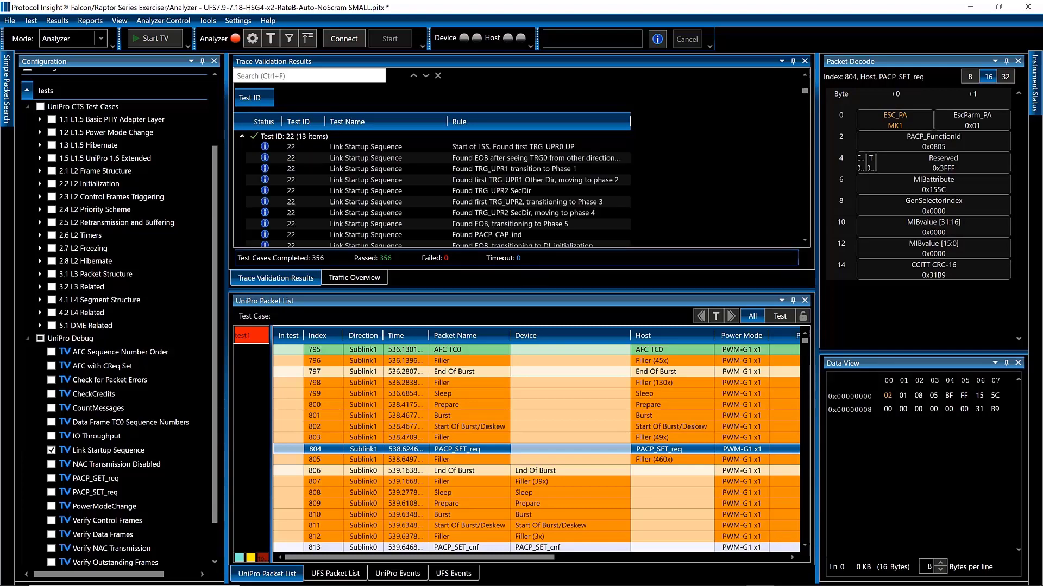
pyautogui.click(469, 147)
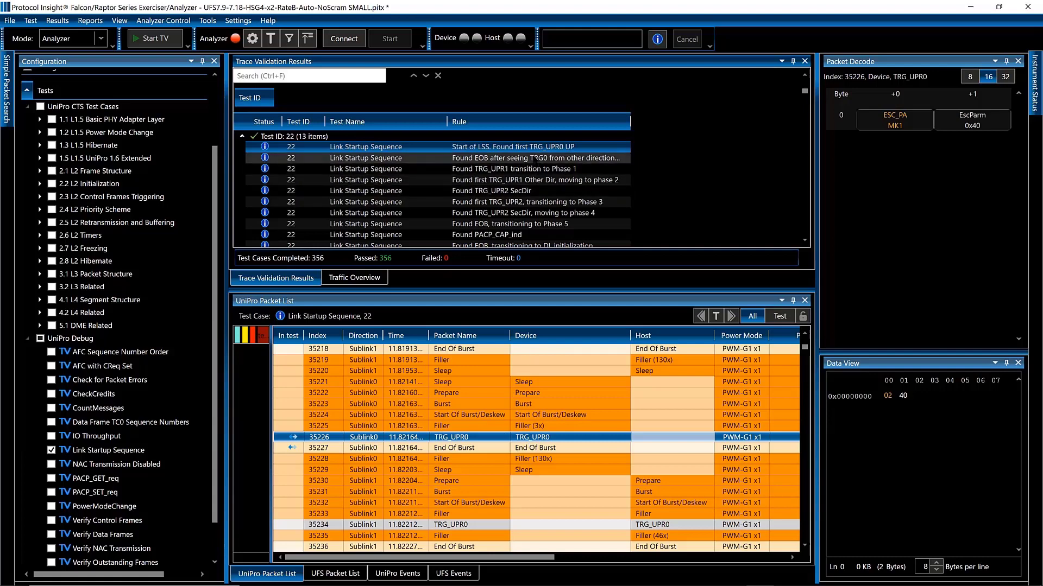
pyautogui.click(535, 158)
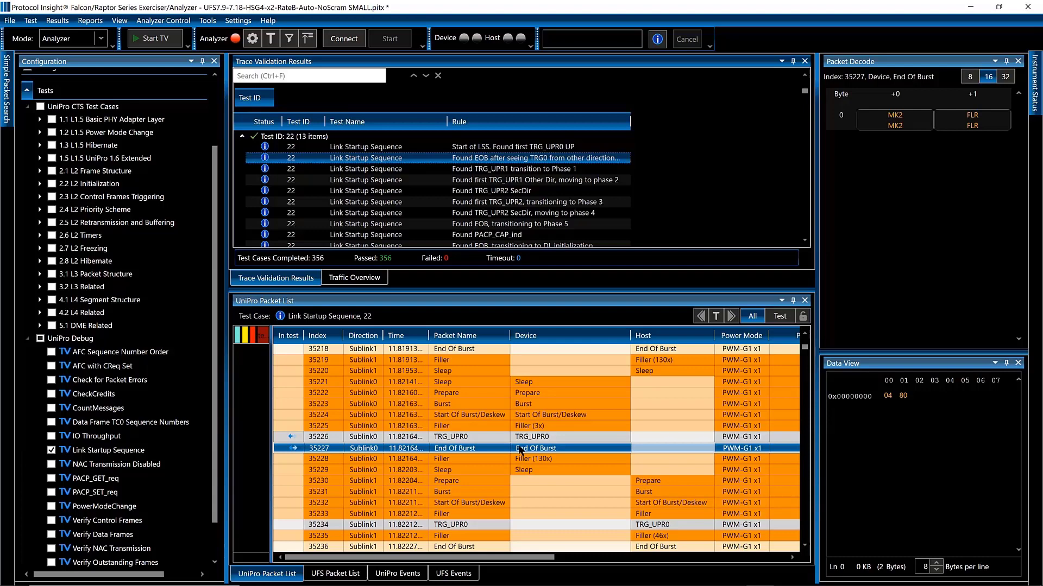
# Step through the remaining Test ID 22 results, from the TRG_UPR1 transition to the AFC packets entry, examining each related packet
pyautogui.press('Down')
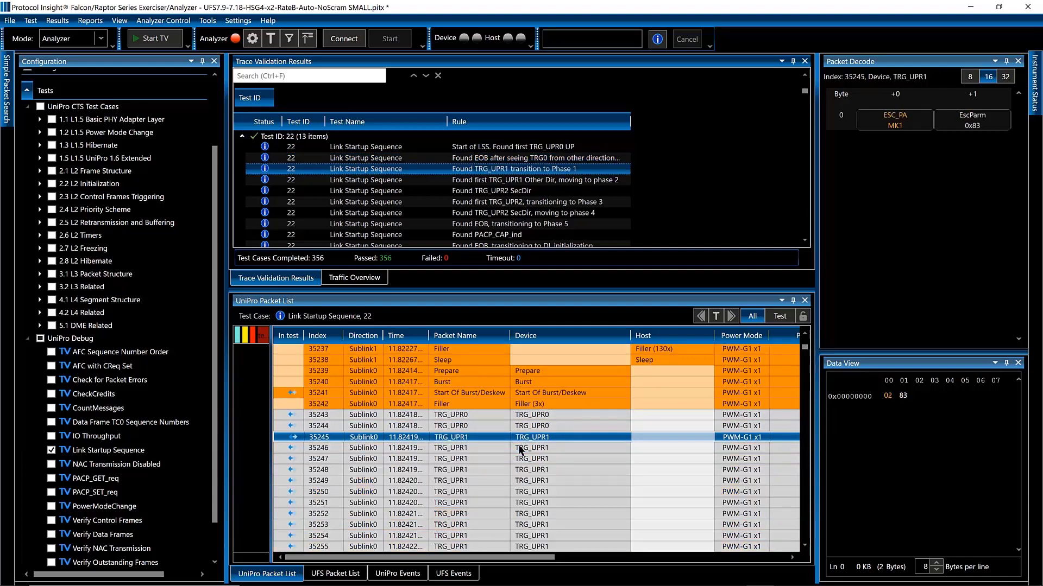
pyautogui.press('Down')
pyautogui.press('Down')
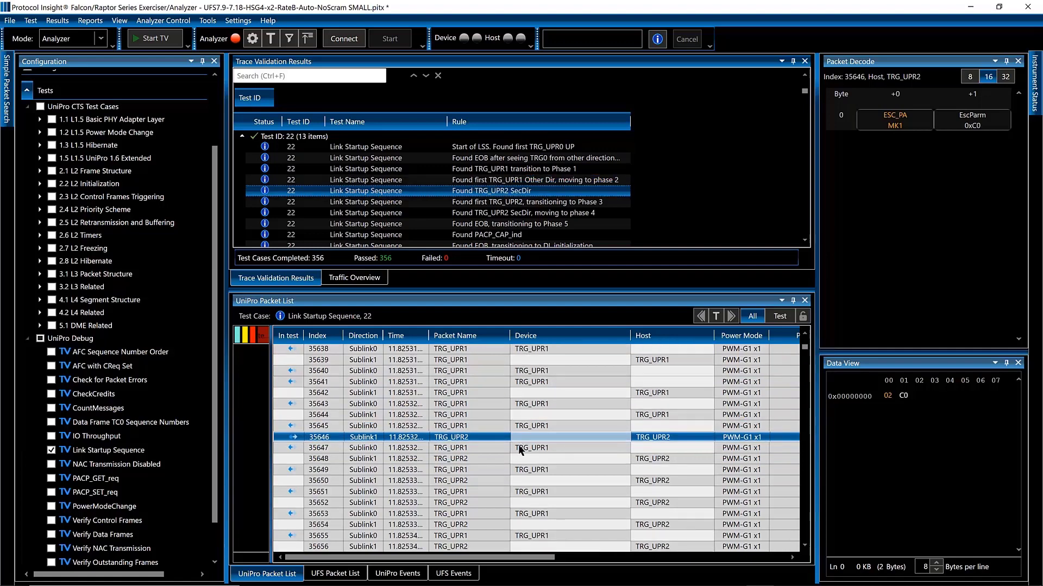
pyautogui.press('Down')
pyautogui.press('Down')
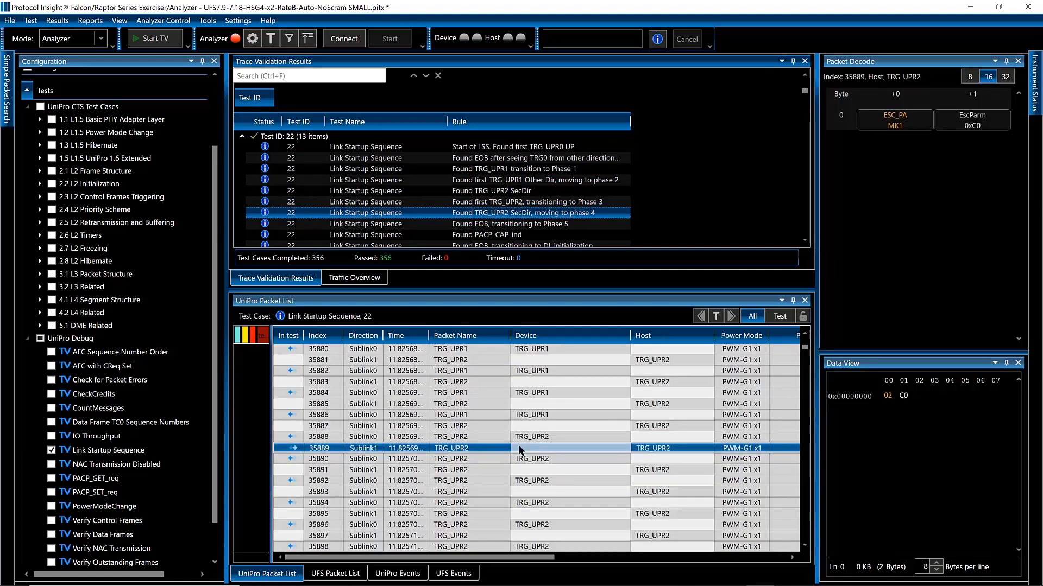
pyautogui.press('Down')
pyautogui.press('Down')
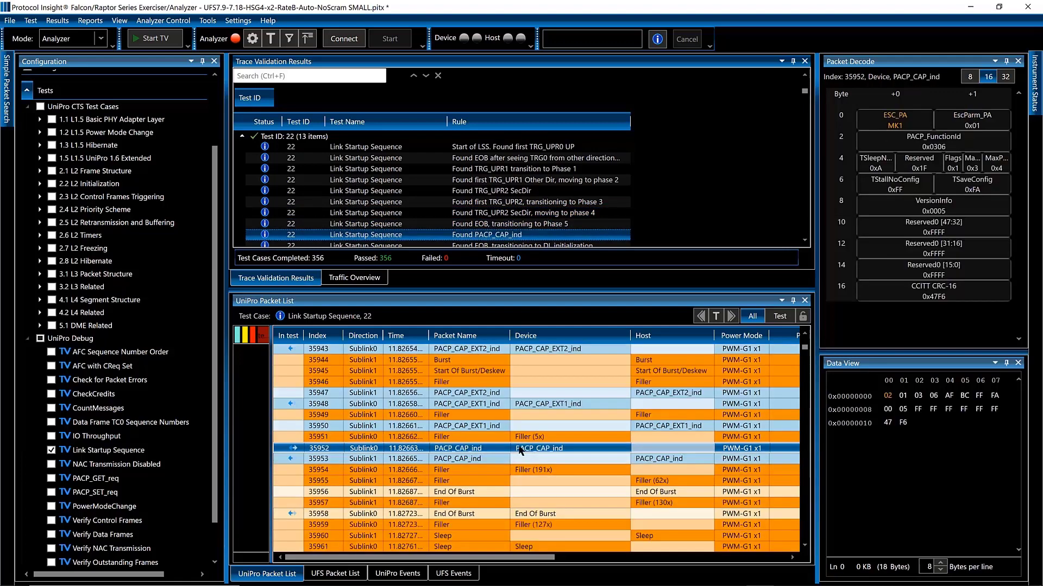
pyautogui.press('Down')
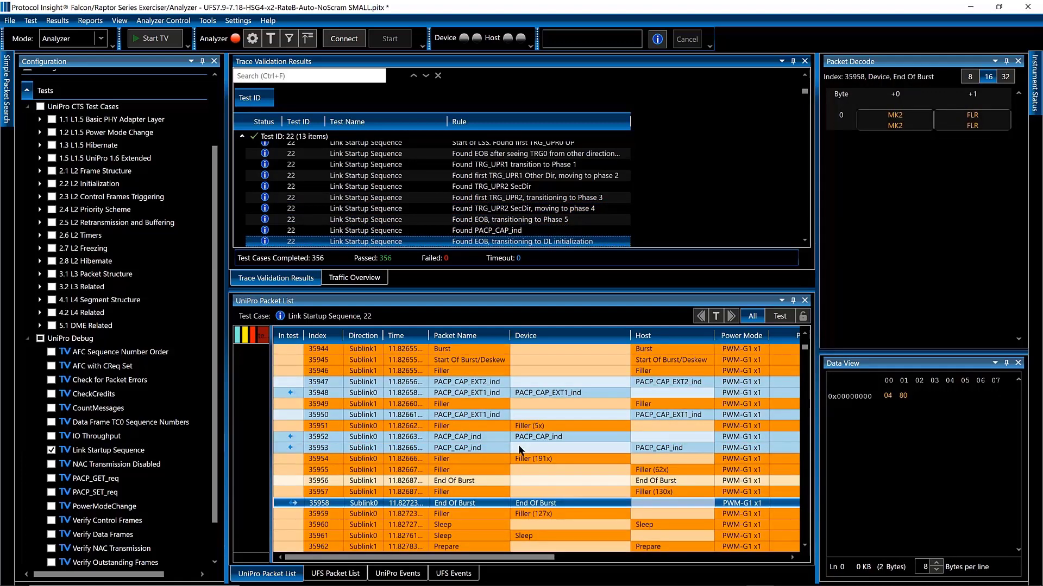
pyautogui.press('Down')
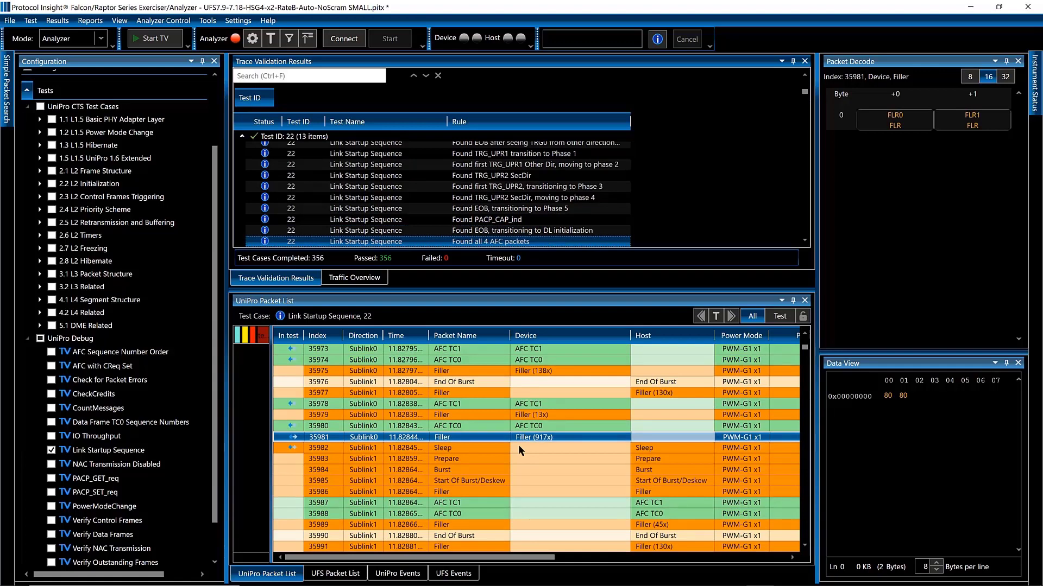
pyautogui.press('Down')
pyautogui.press('Up')
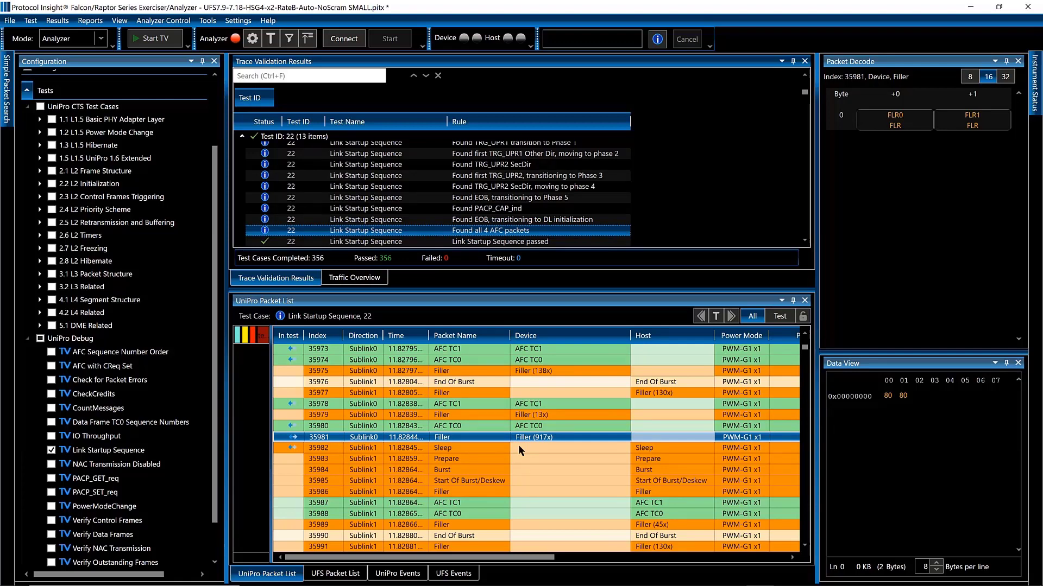
# Examine the device AFC packets preceding packet 35981, then go to the final Link Startup Sequence result of Test ID 22
pyautogui.click(539, 427)
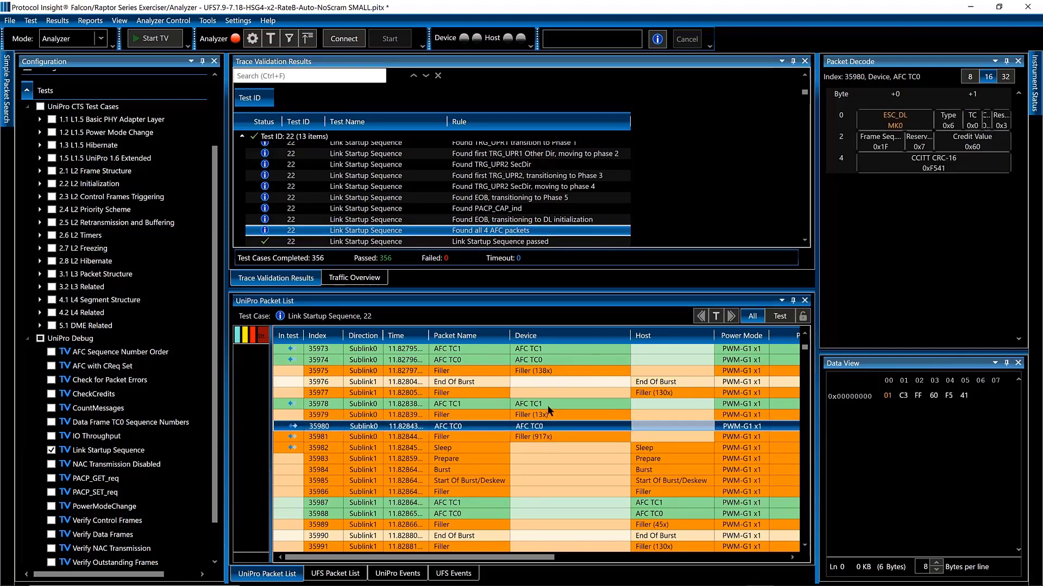
pyautogui.click(550, 403)
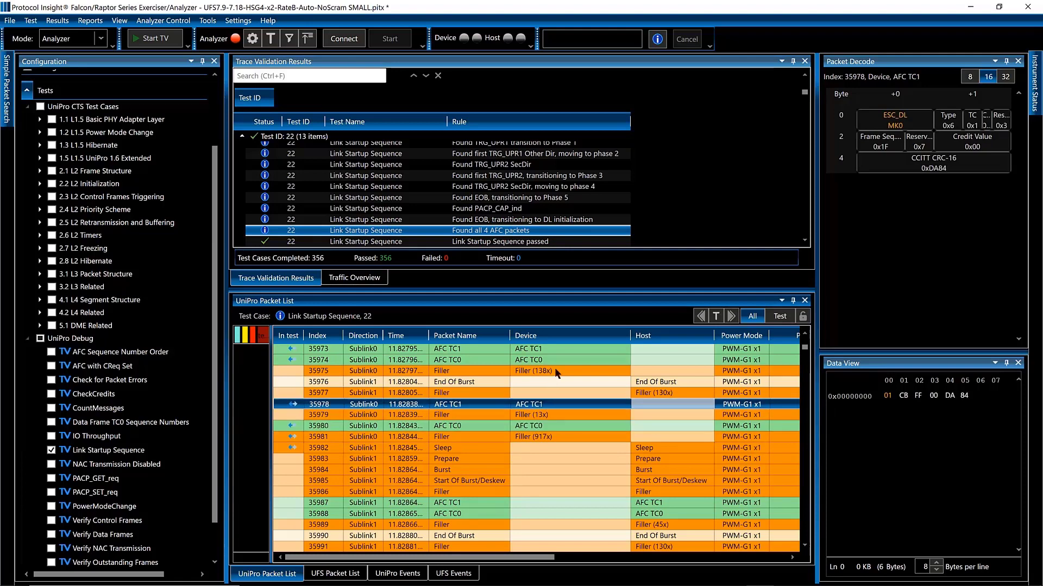
pyautogui.click(556, 357)
pyautogui.click(560, 348)
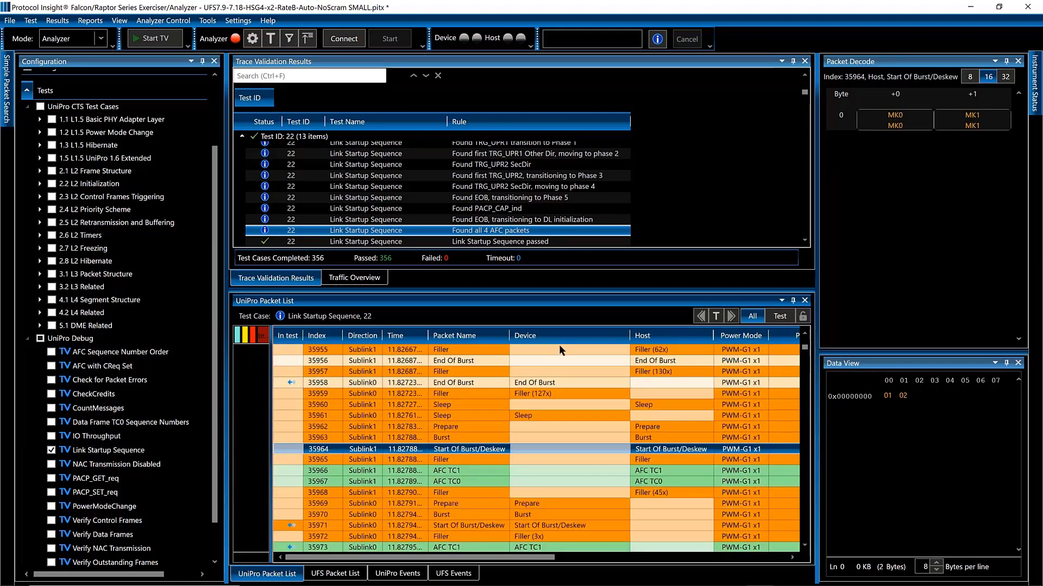
pyautogui.click(514, 246)
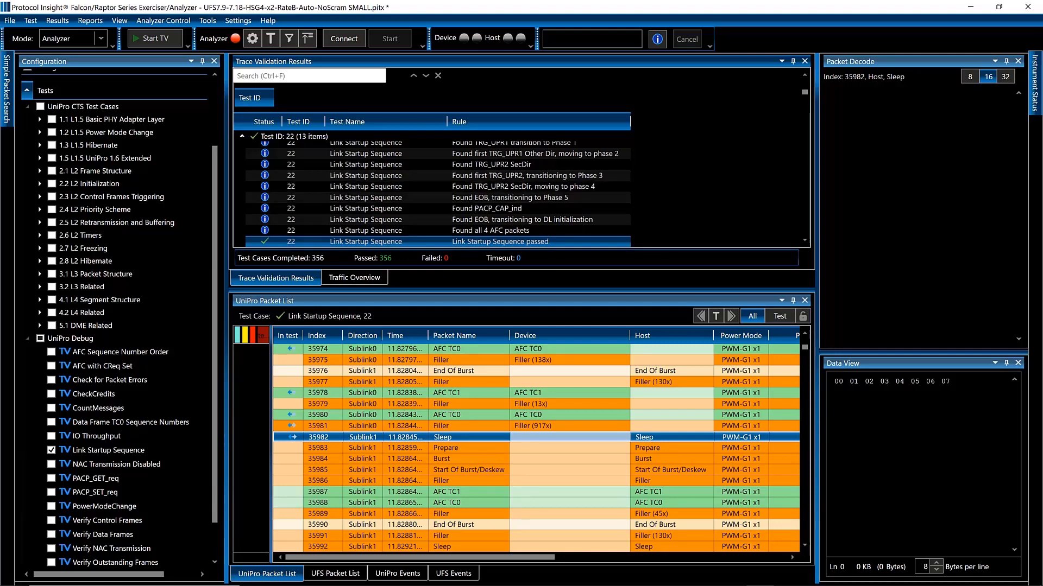
# Switch the protocol to UFS, review the UFS CTS Test Cases and expand the UFS Debug test group
pyautogui.scroll(3, 131, 245)
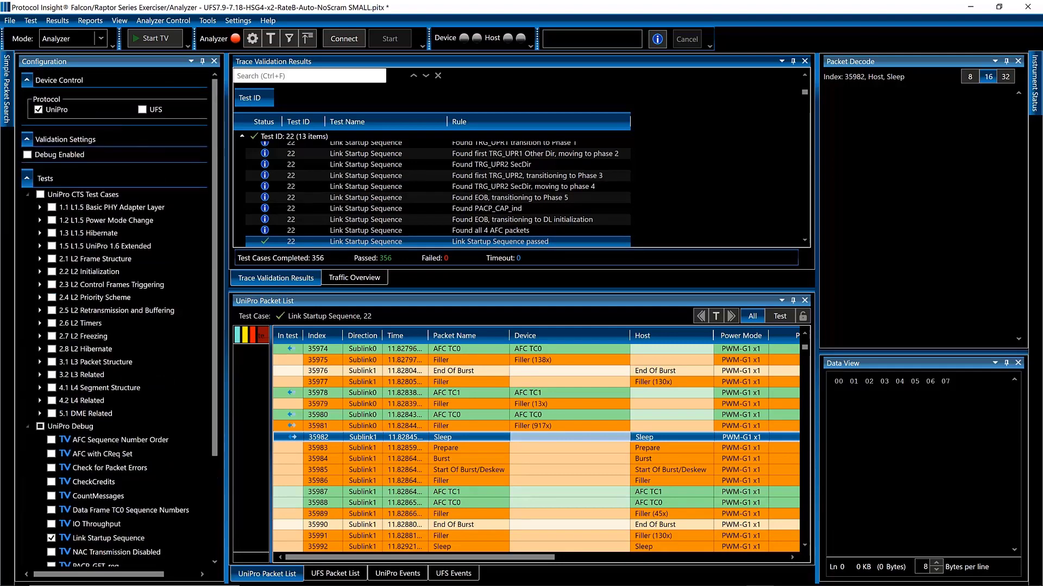
pyautogui.click(143, 110)
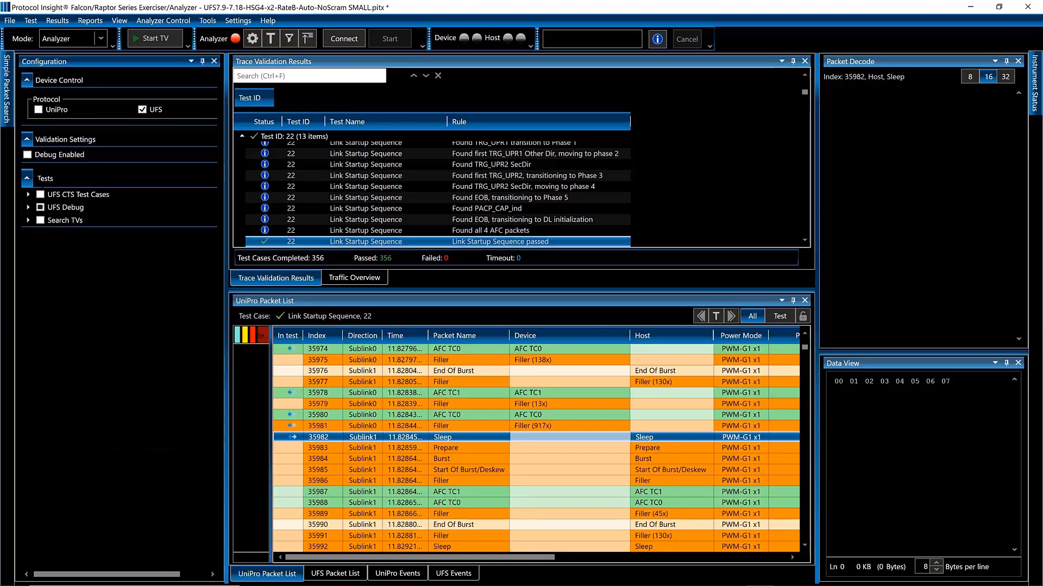
pyautogui.click(28, 195)
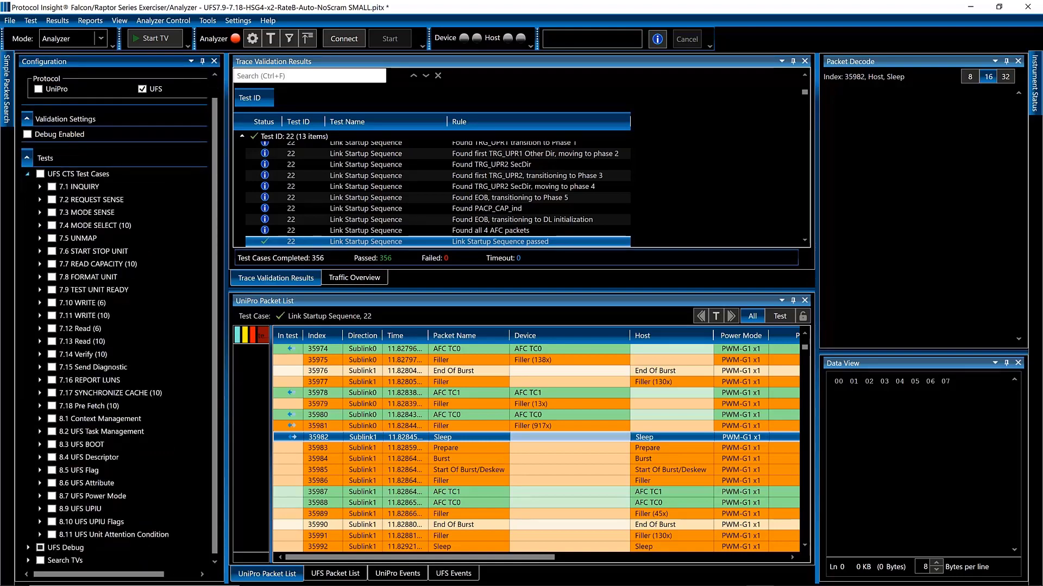
pyautogui.click(28, 174)
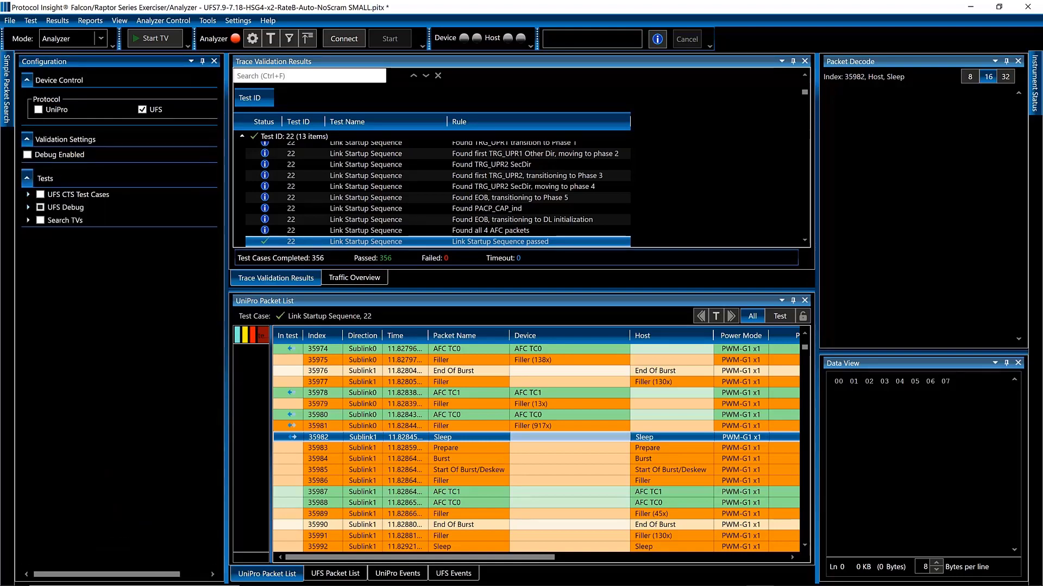
pyautogui.click(28, 208)
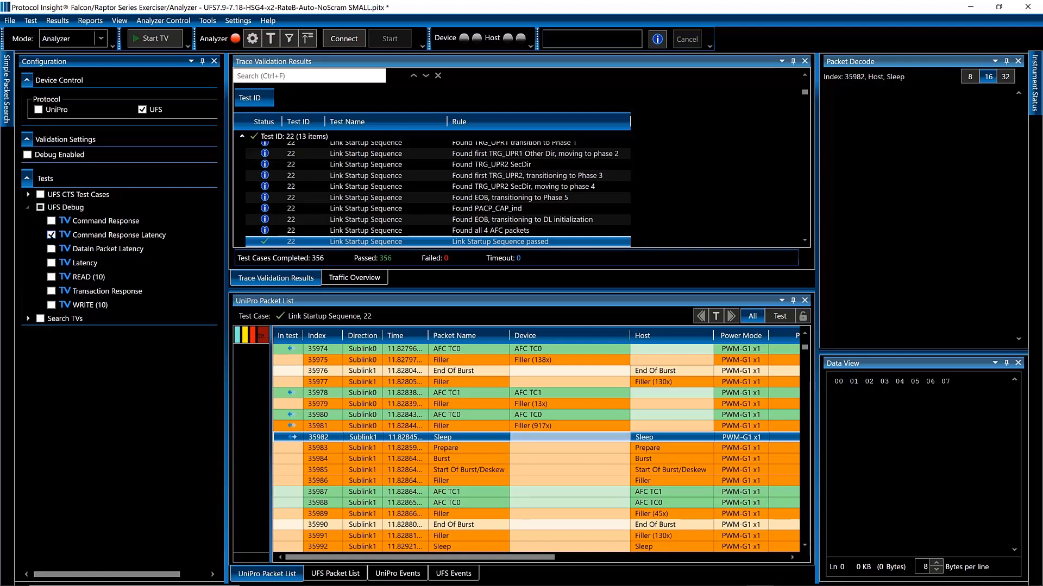
# Run trace validation with the Command Response Latency test and remove the Test ID grouping from the results
pyautogui.click(150, 41)
pyautogui.press('Return')
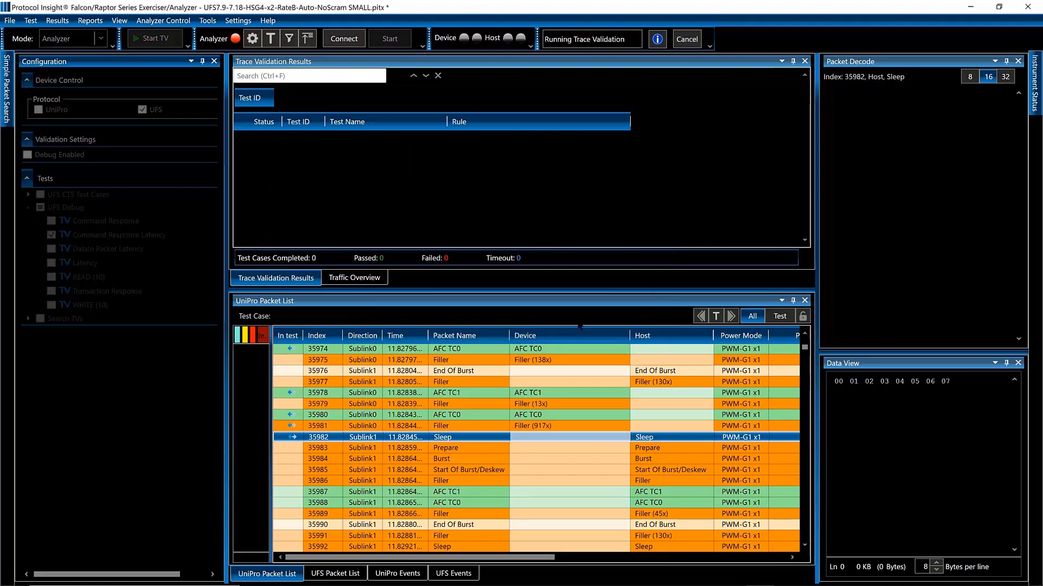
pyautogui.moveTo(545, 39)
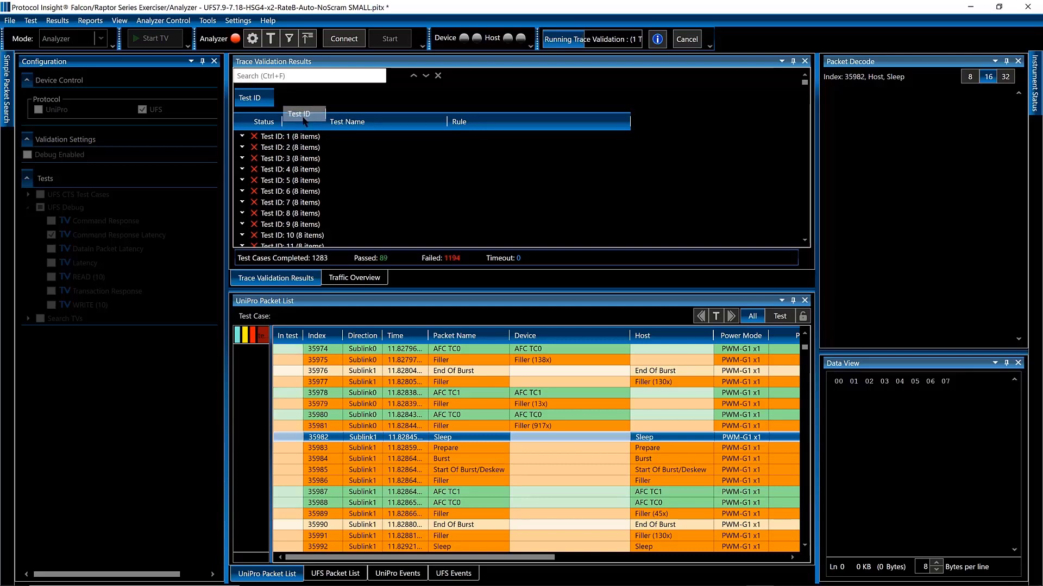
pyautogui.moveTo(251, 100); pyautogui.dragTo(306, 120)
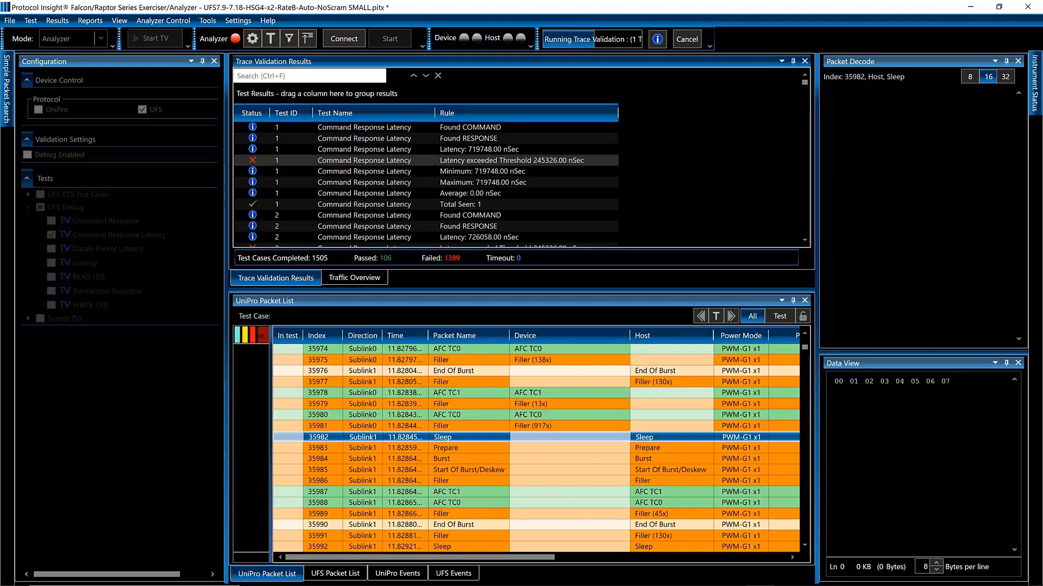
# Step through the Command Response Latency results from test 1's Found COMMAND to test 2's Found RESPONSE, examining the related packets
pyautogui.click(469, 129)
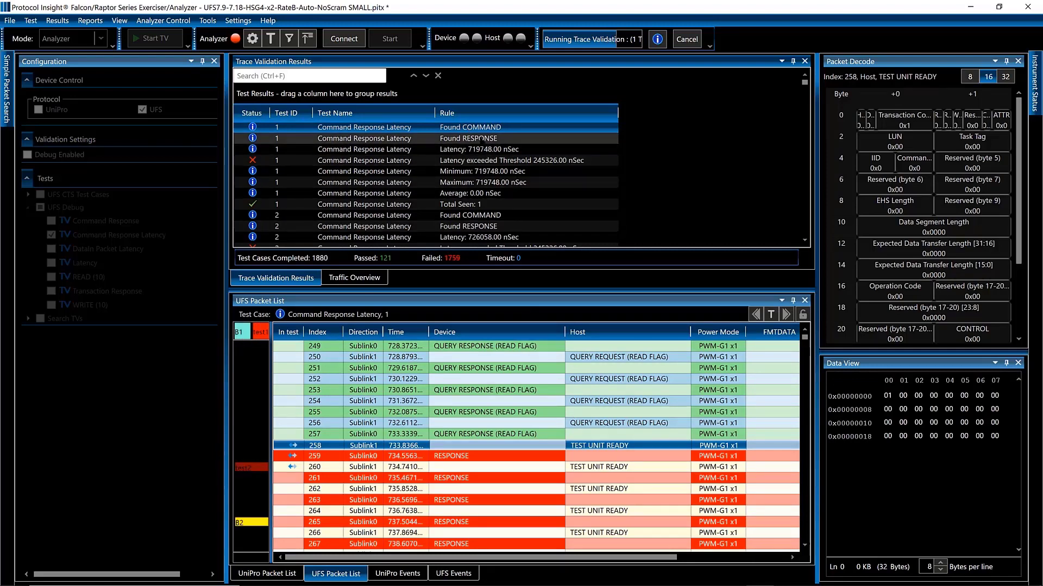
pyautogui.click(481, 140)
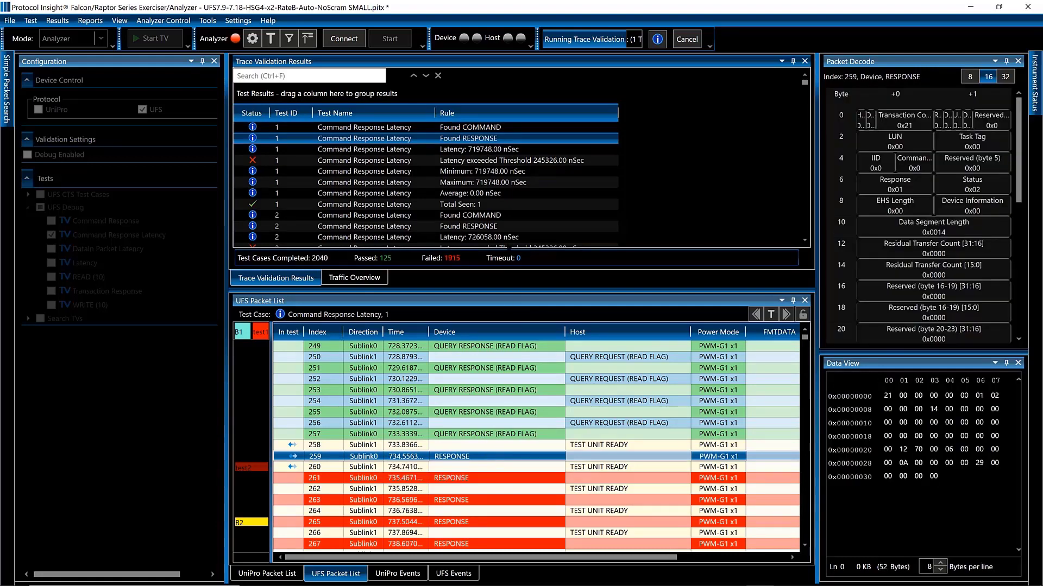
pyautogui.press('Down')
pyautogui.press('Down')
pyautogui.press('Down')
pyautogui.press('Down')
pyautogui.press('Down')
pyautogui.press('Down')
pyautogui.press('Down')
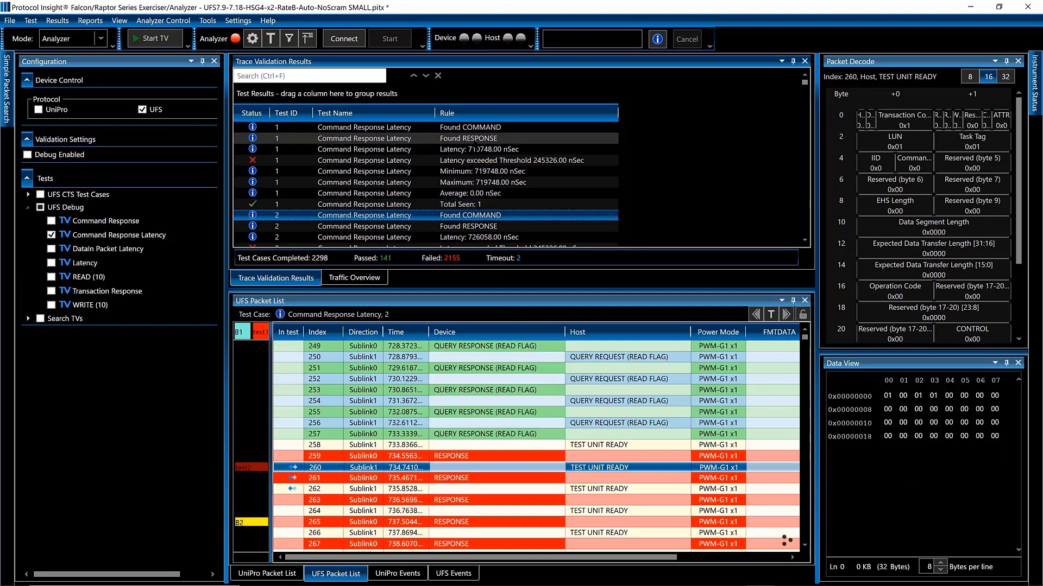
pyautogui.press('Down')
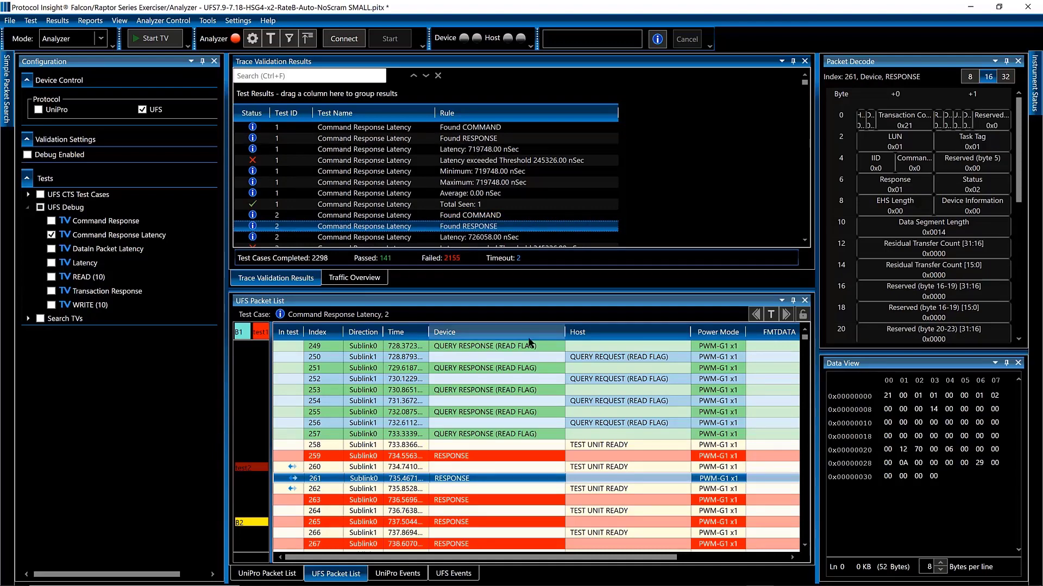
# Return to test 1's Found COMMAND result, move bookmark B1 to packet 258 and B2 to packet 259, and check the time between them
pyautogui.click(487, 128)
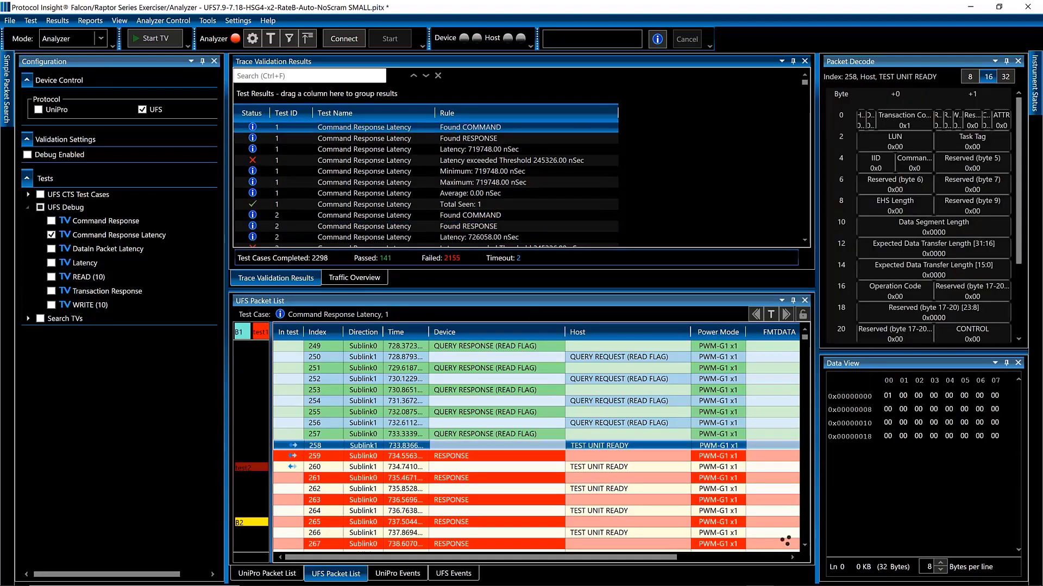
pyautogui.moveTo(239, 334)
pyautogui.moveTo(239, 334); pyautogui.dragTo(237, 446)
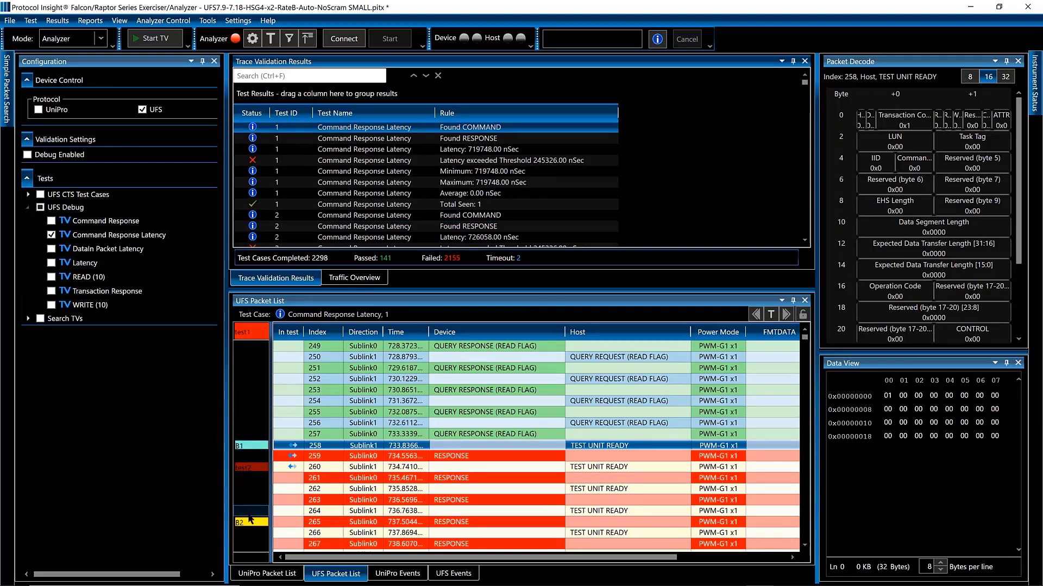
pyautogui.moveTo(242, 523); pyautogui.dragTo(256, 461)
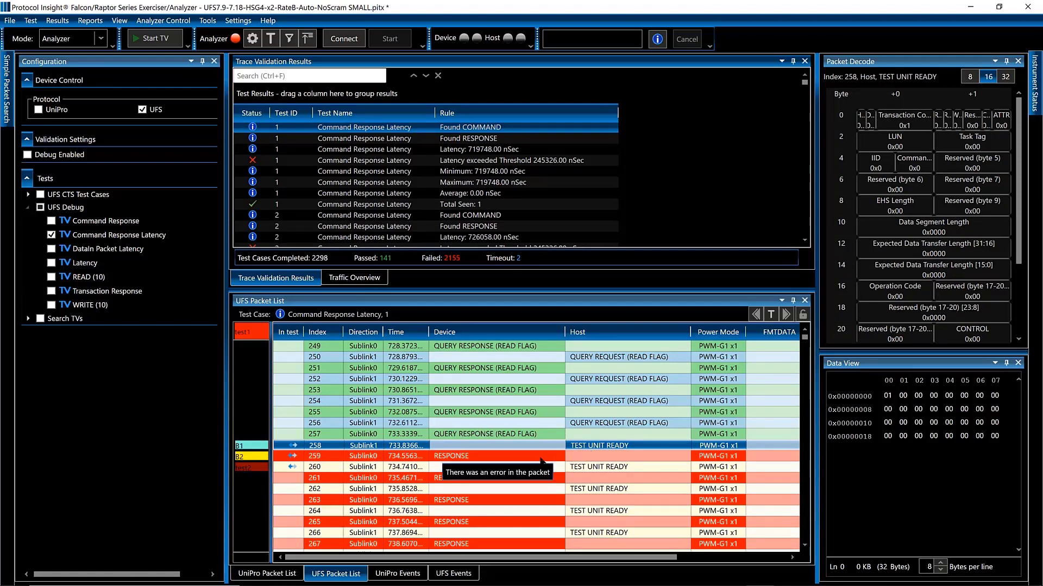
pyautogui.click(257, 457)
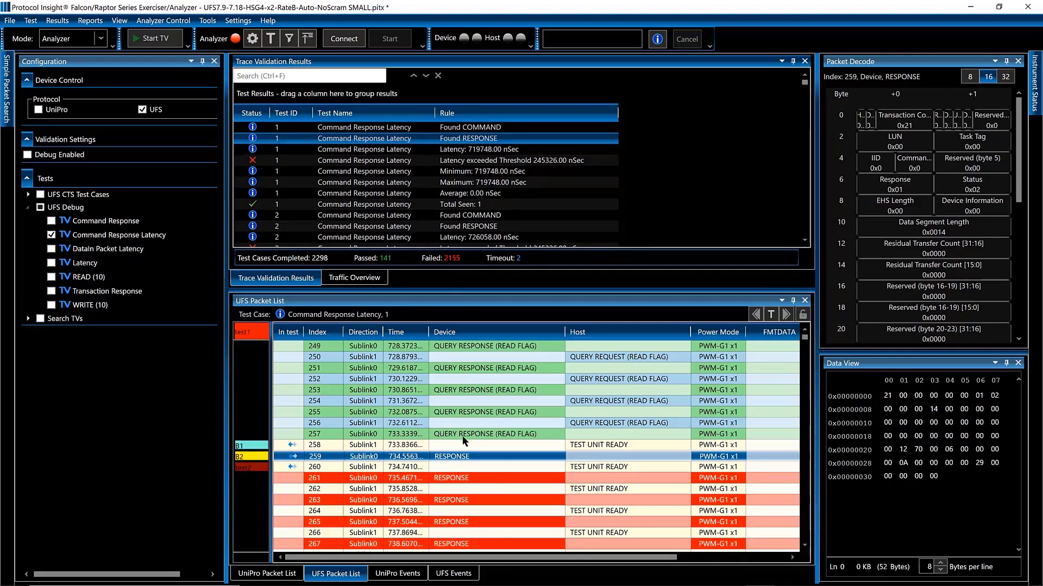
pyautogui.moveTo(260, 448)
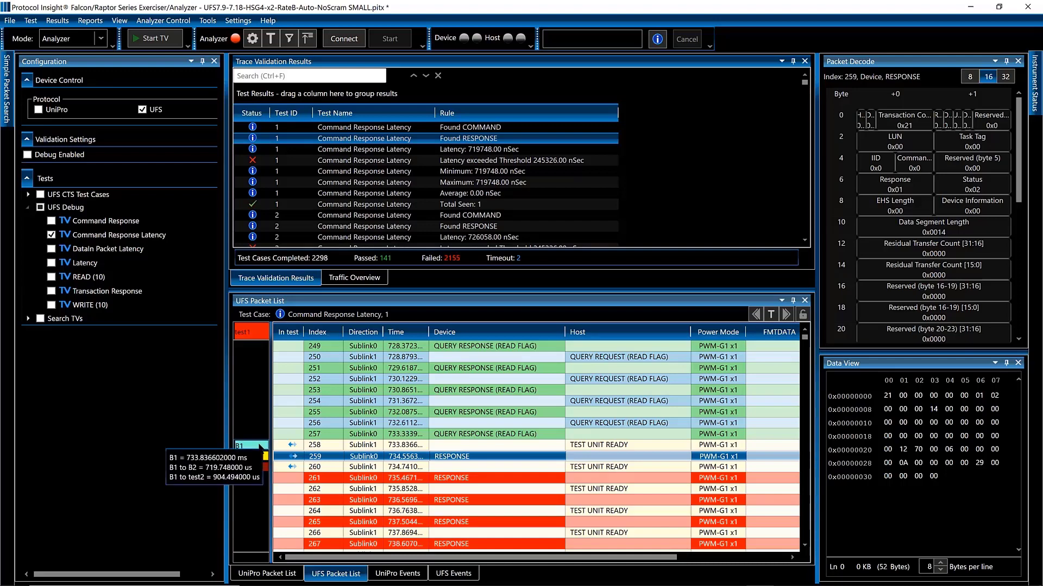